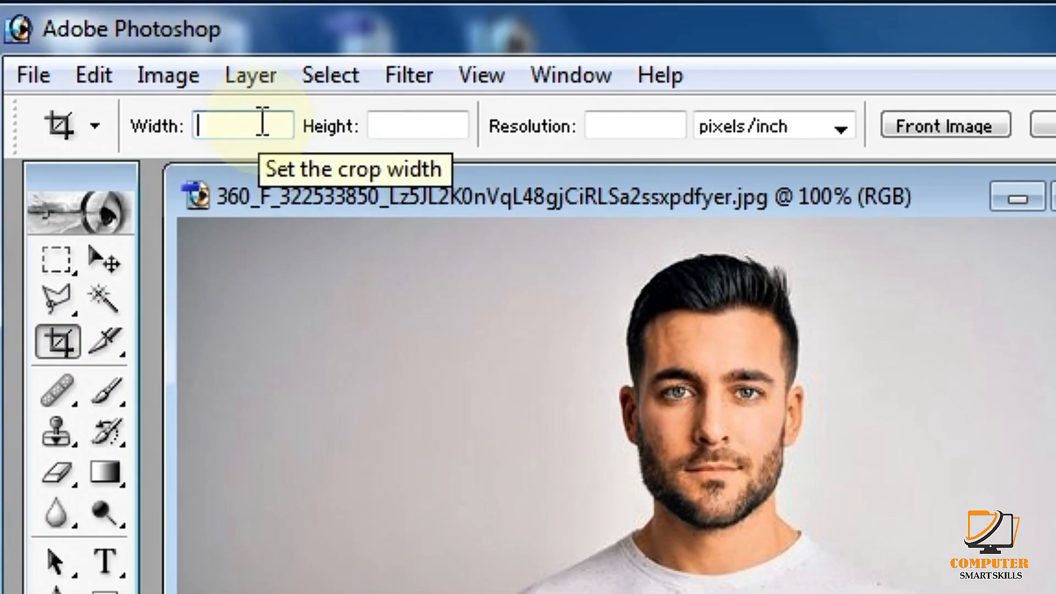
Set the crop dimensions to 3.5 in wide and 4.5 in high.
text(3.5)
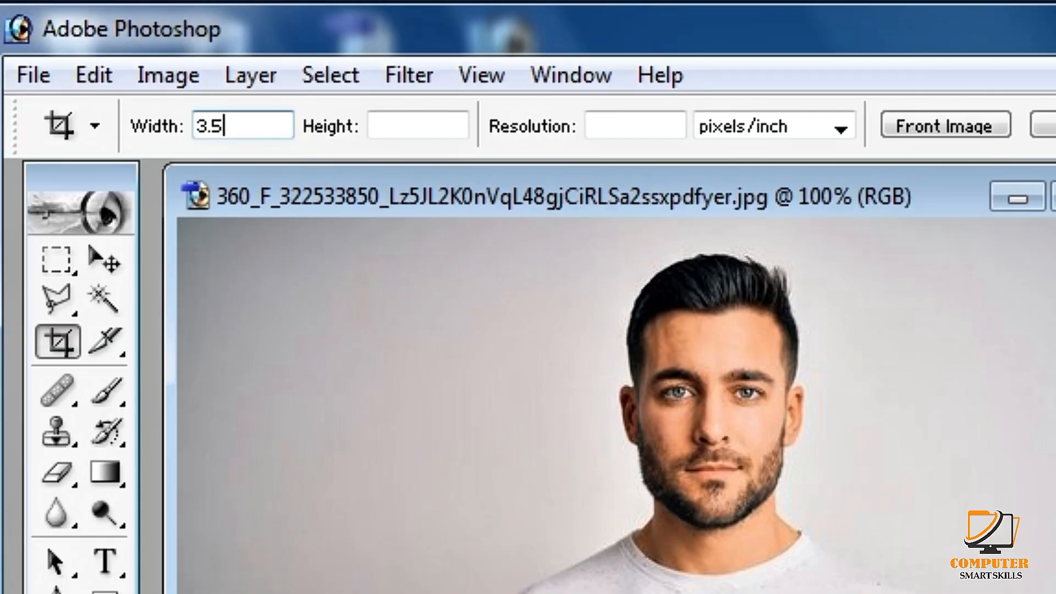
click(419, 126)
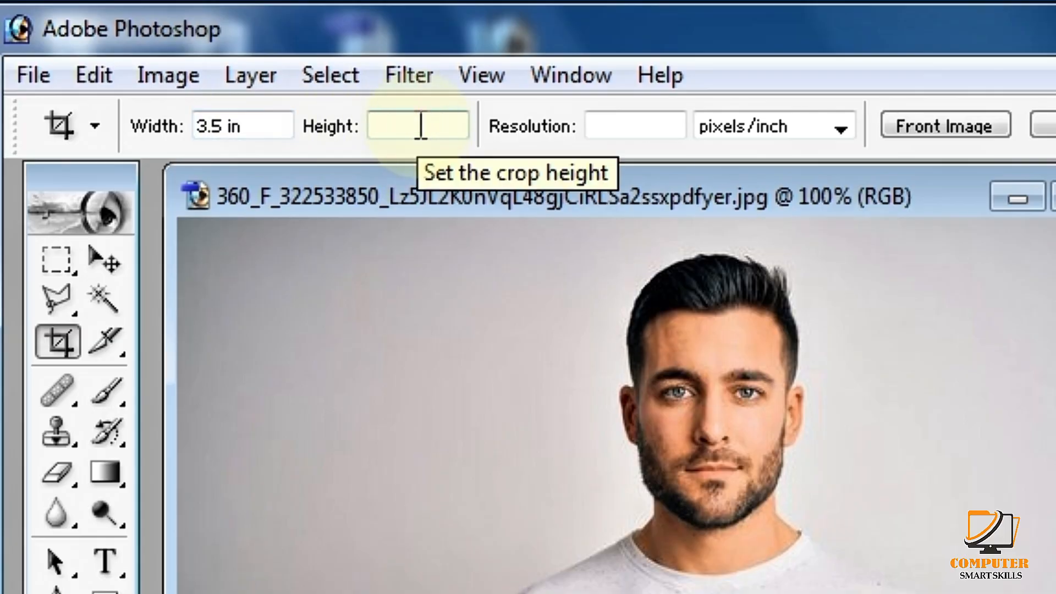
text(4.5)
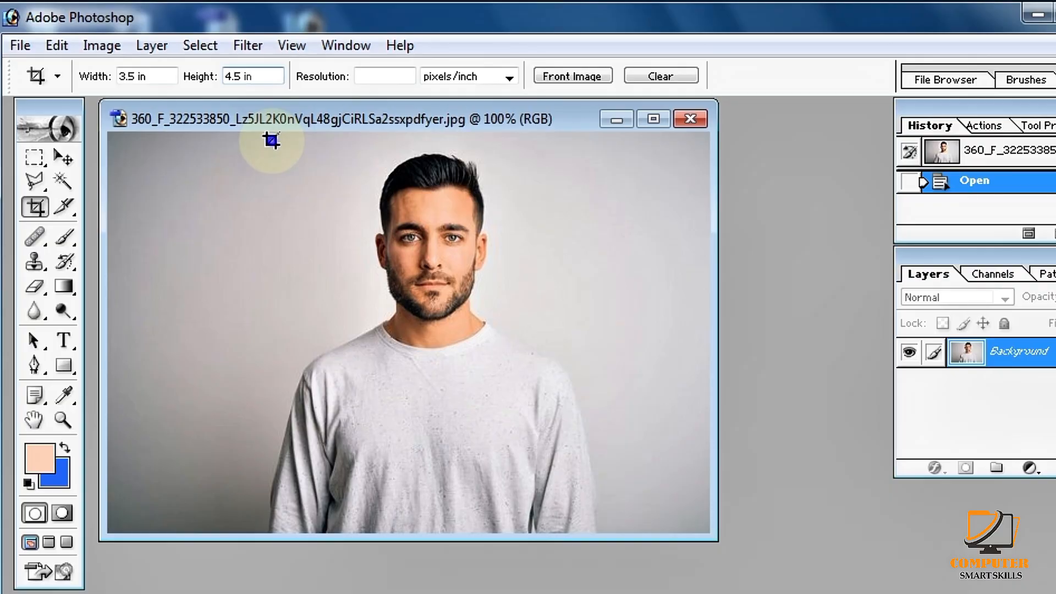
Crop the photo to the man's head and upper chest, and maximize the document window.
drag(271, 141, 608, 481)
drag(431, 365, 465, 368)
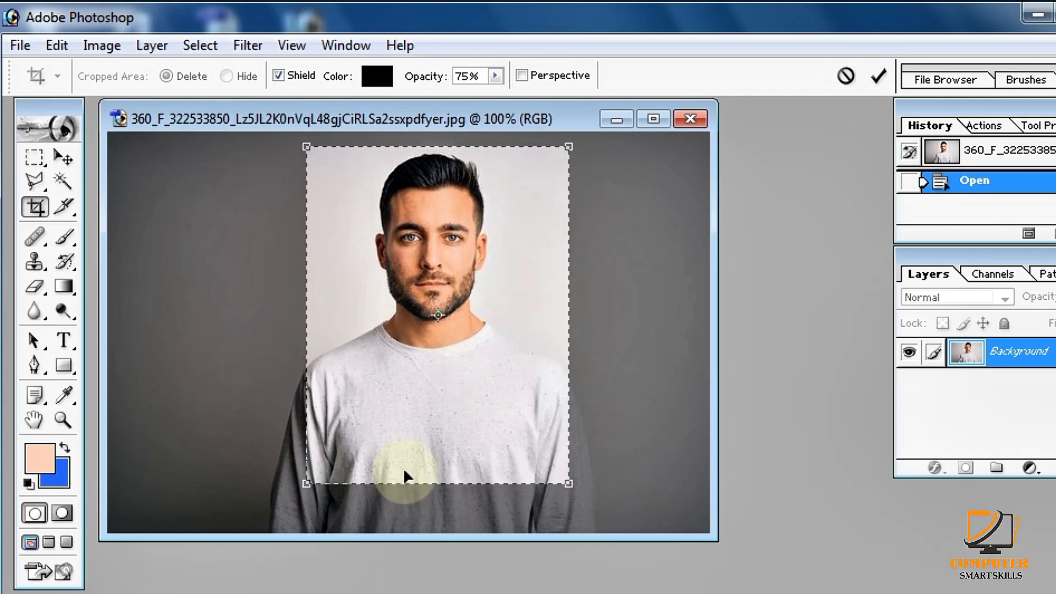
drag(307, 483, 337, 456)
drag(435, 387, 426, 380)
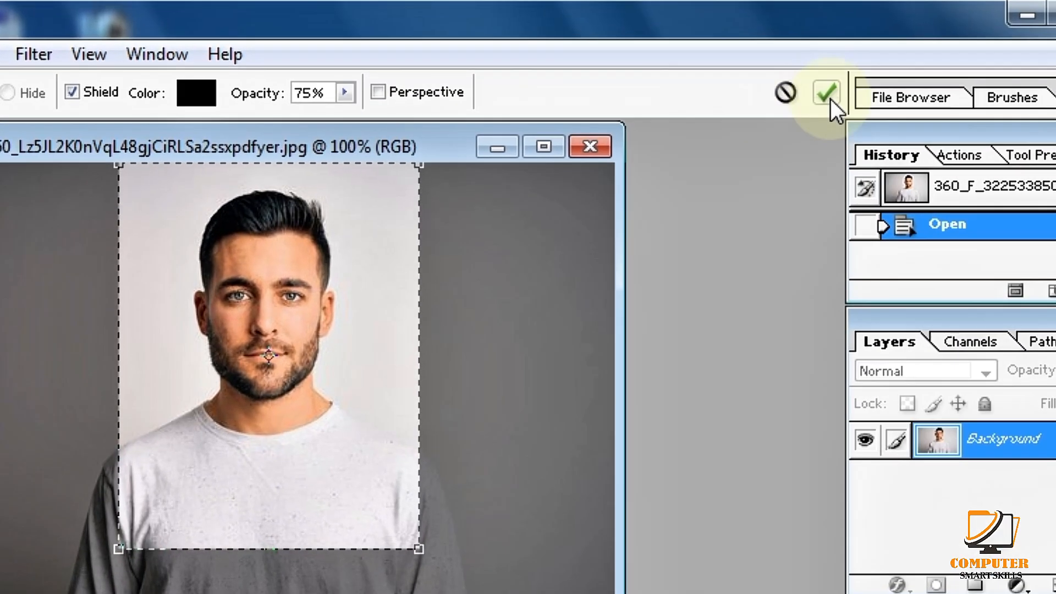
click(831, 98)
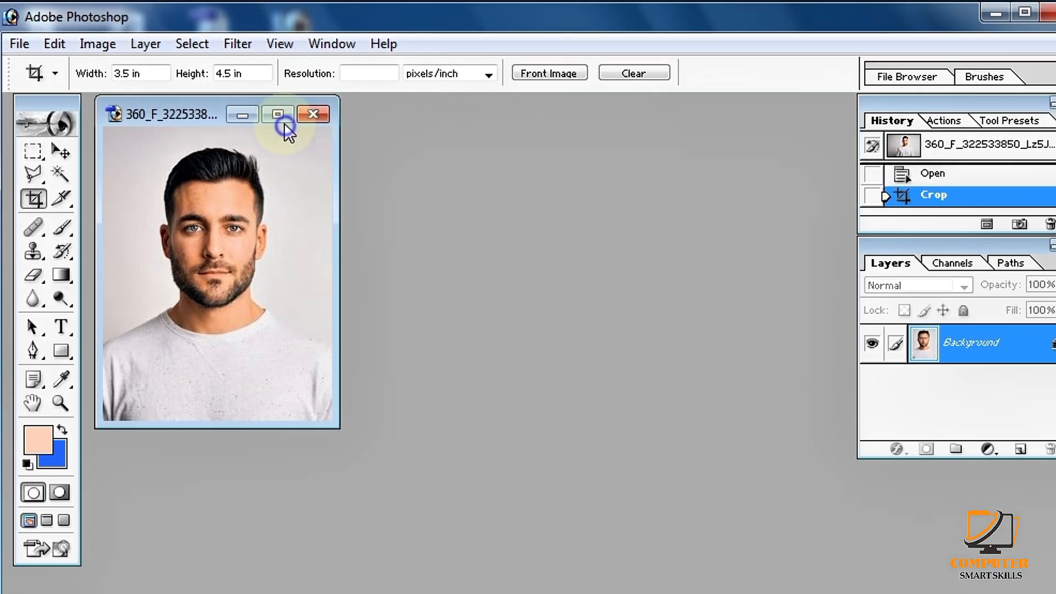
click(281, 118)
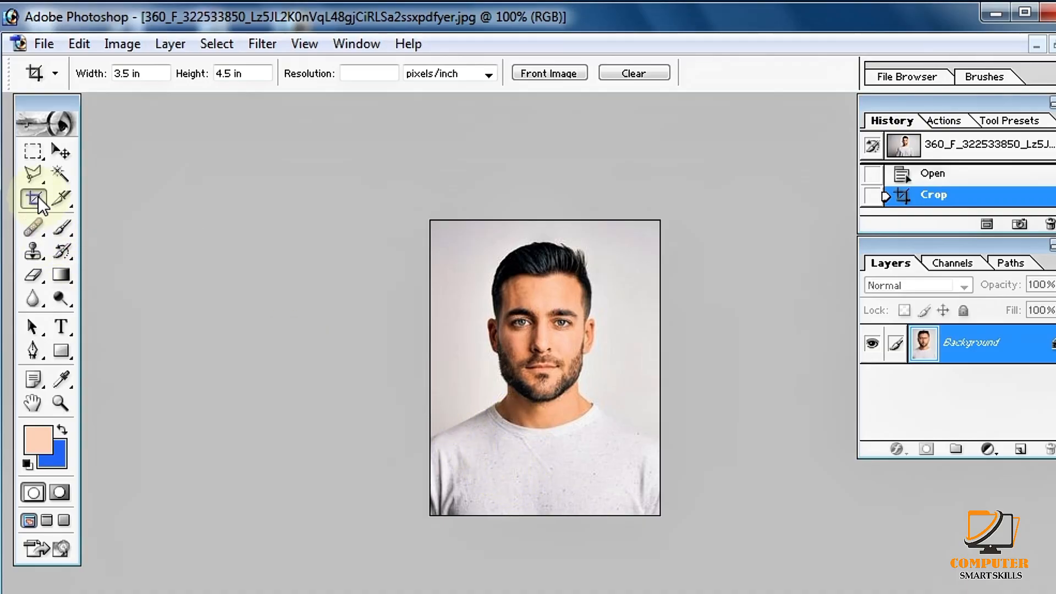
Select the photo's backdrop with the Polygonal Lasso, tracing the man's shoulders, neck, ears and hair and closing the outline around the outside of the canvas.
drag(34, 173, 77, 190)
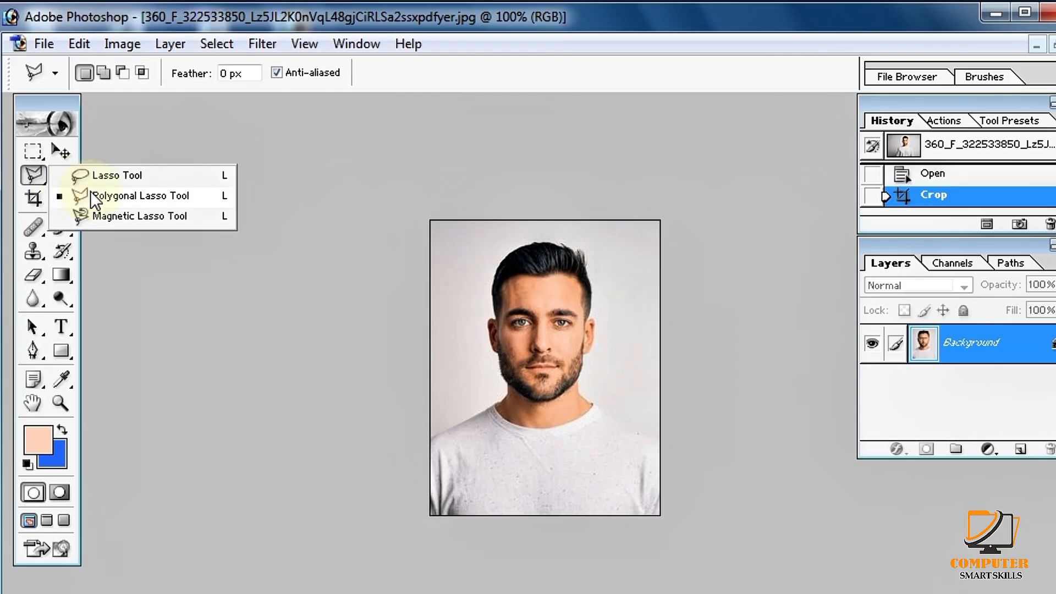
click(91, 191)
scroll(510, 423, down, 1)
scroll(510, 425, up, 2)
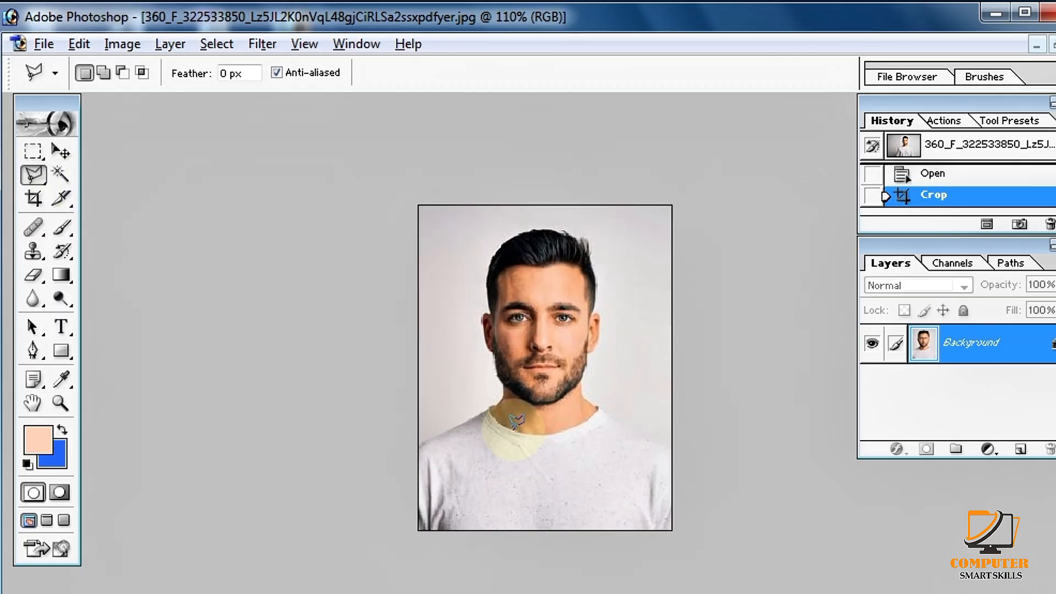
scroll(516, 421, up, 2)
scroll(516, 421, up, 1)
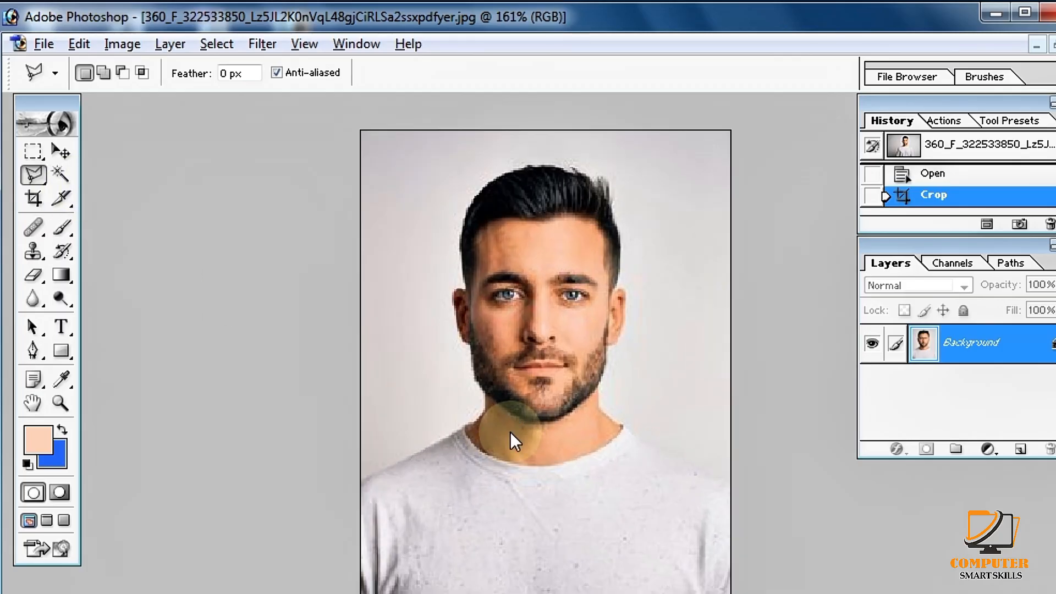
click(352, 497)
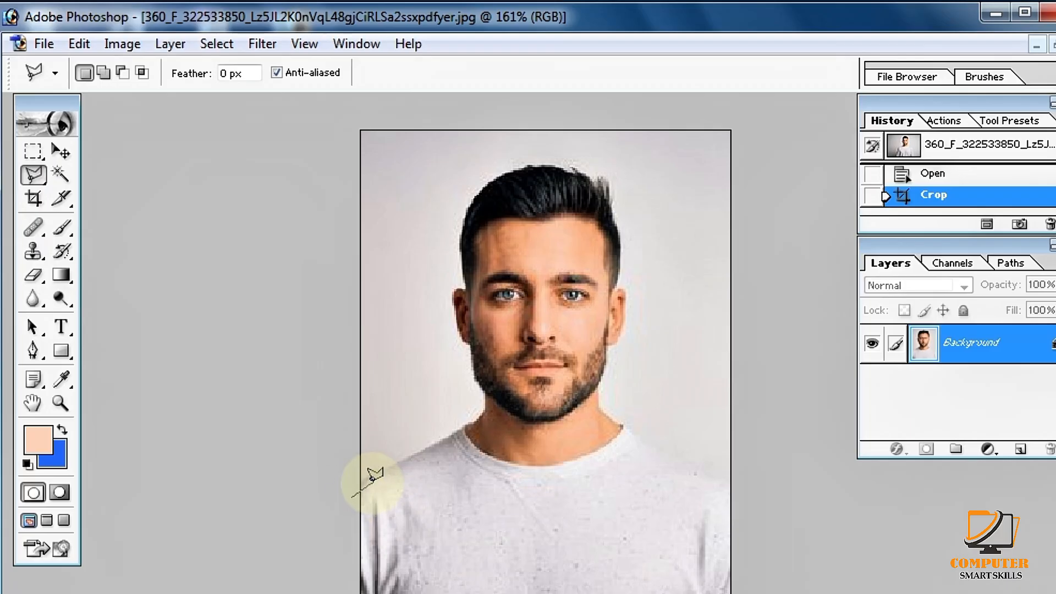
click(375, 475)
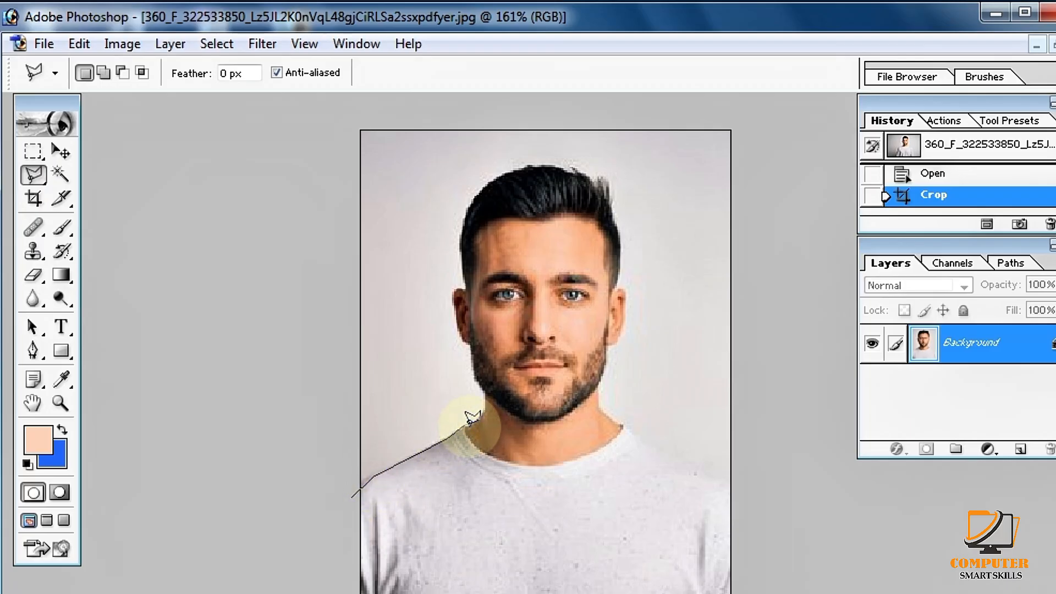
click(477, 380)
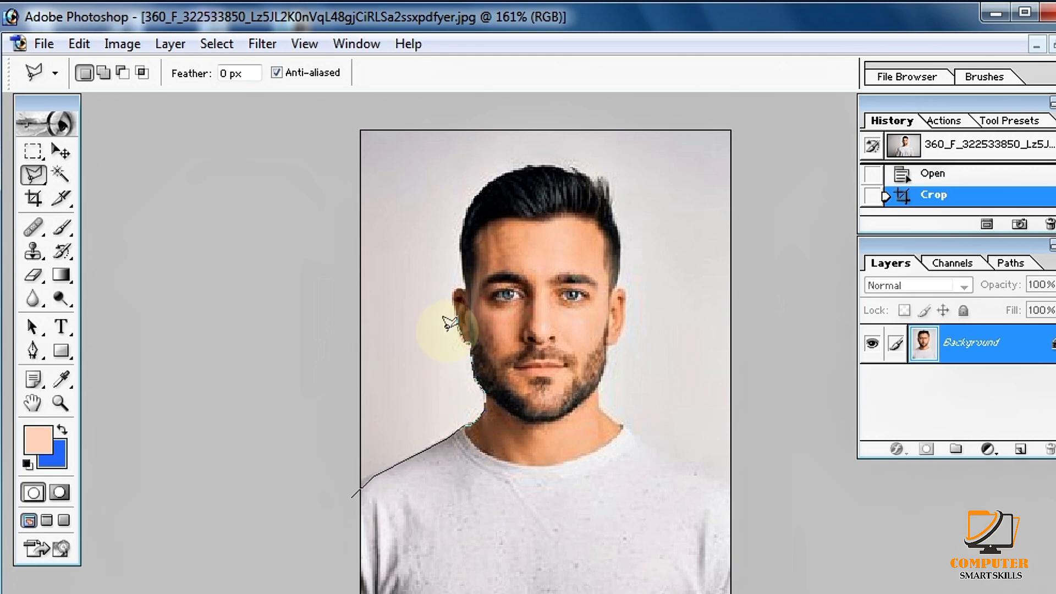
click(463, 341)
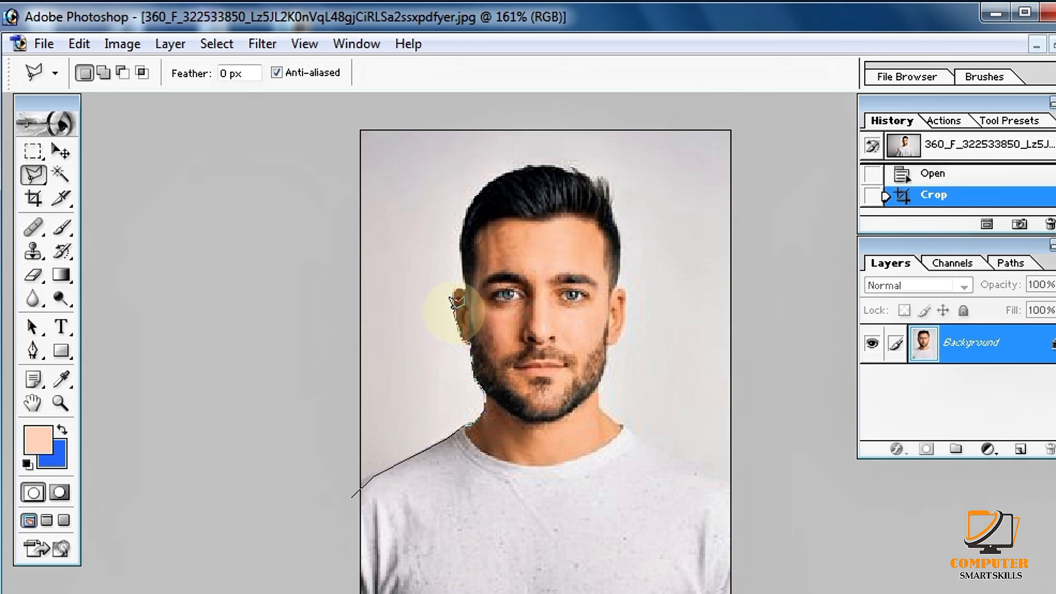
click(453, 293)
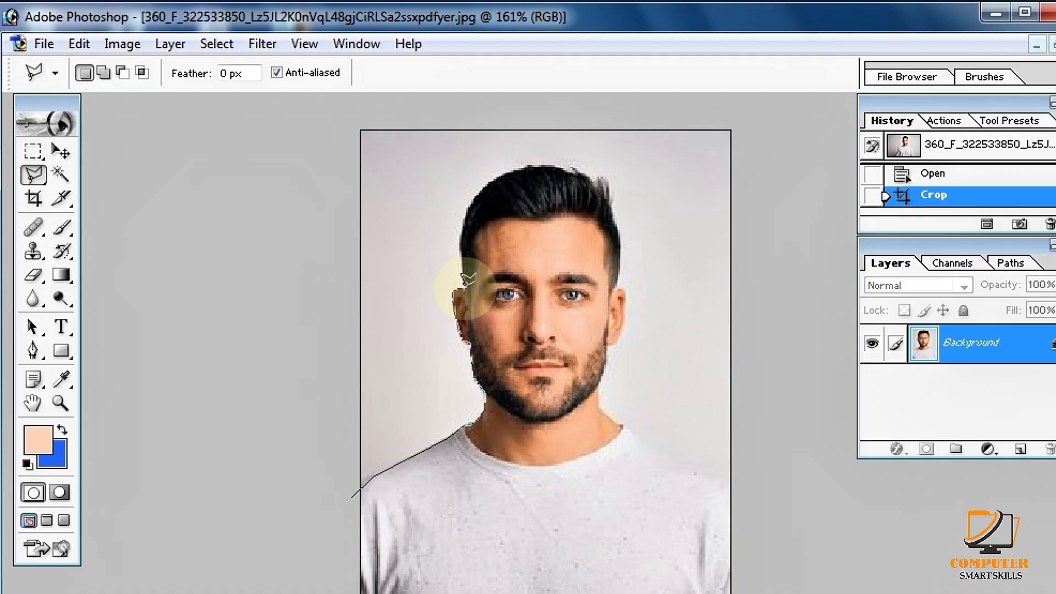
click(465, 284)
click(461, 250)
click(462, 223)
click(469, 205)
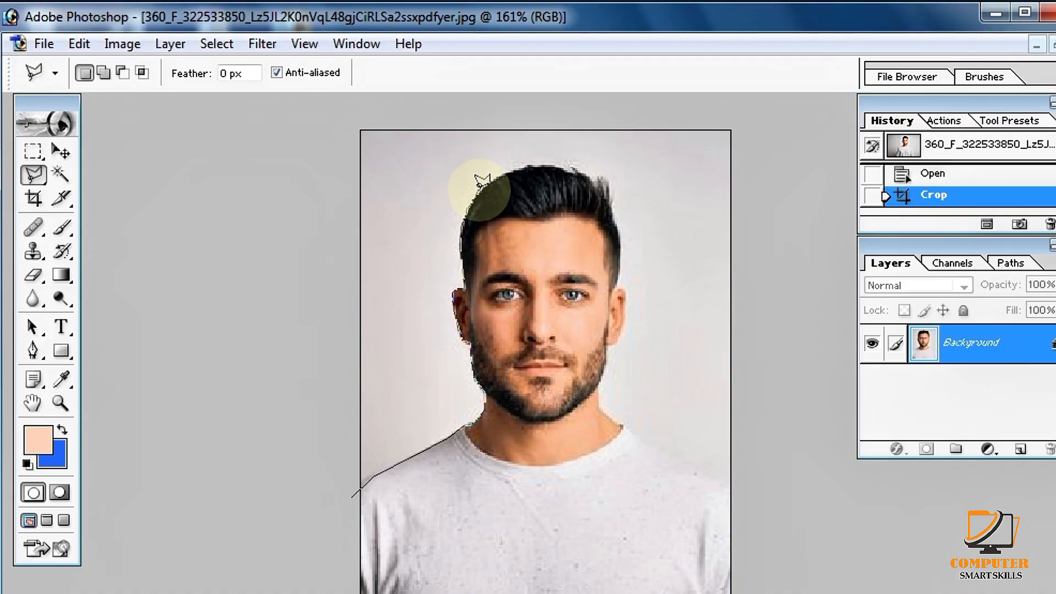
click(479, 186)
click(505, 170)
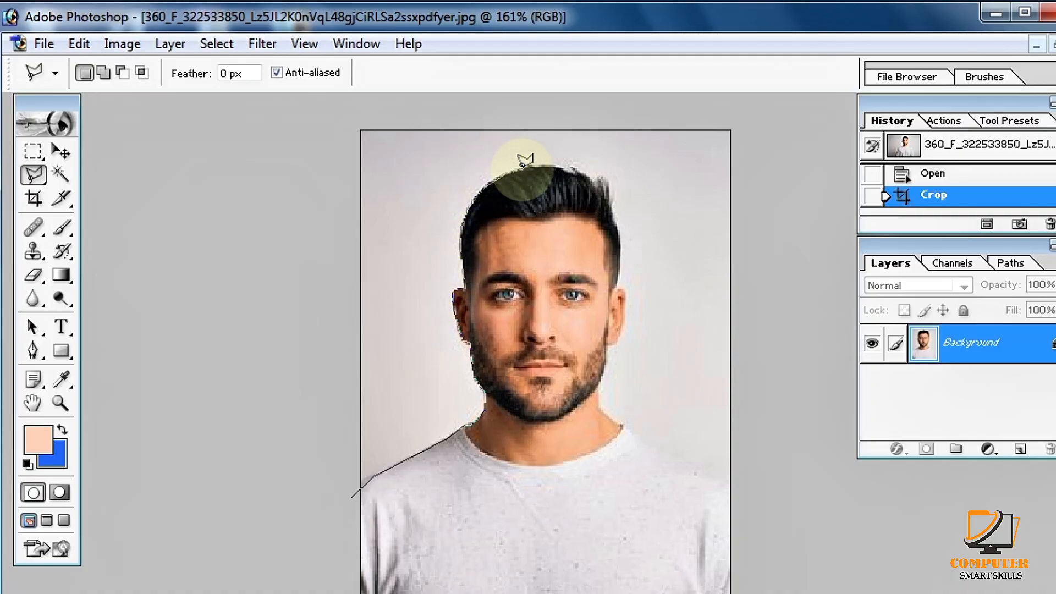
click(523, 165)
click(544, 164)
click(571, 170)
click(593, 183)
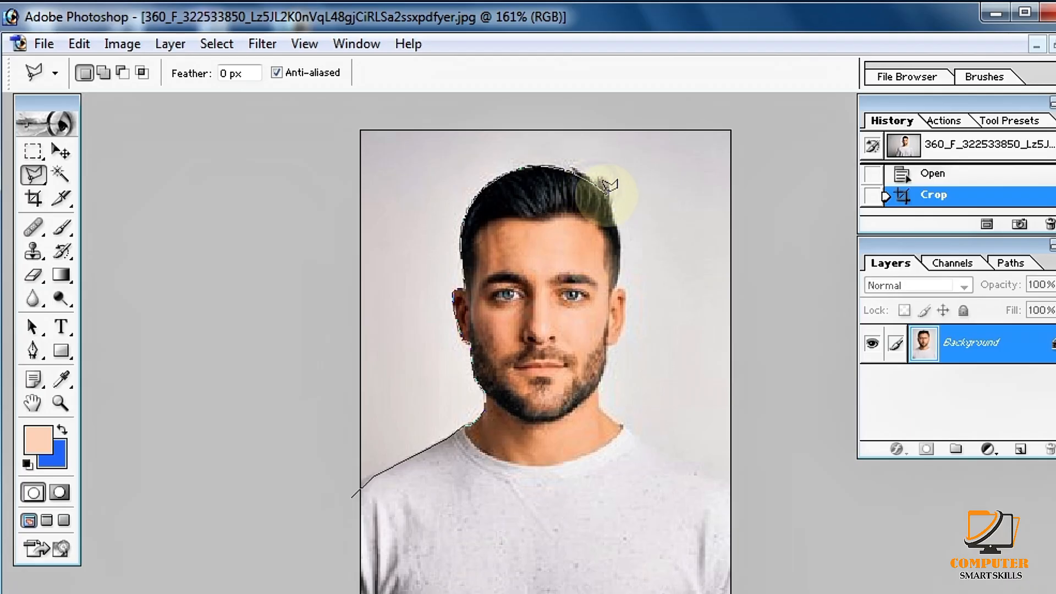
click(608, 201)
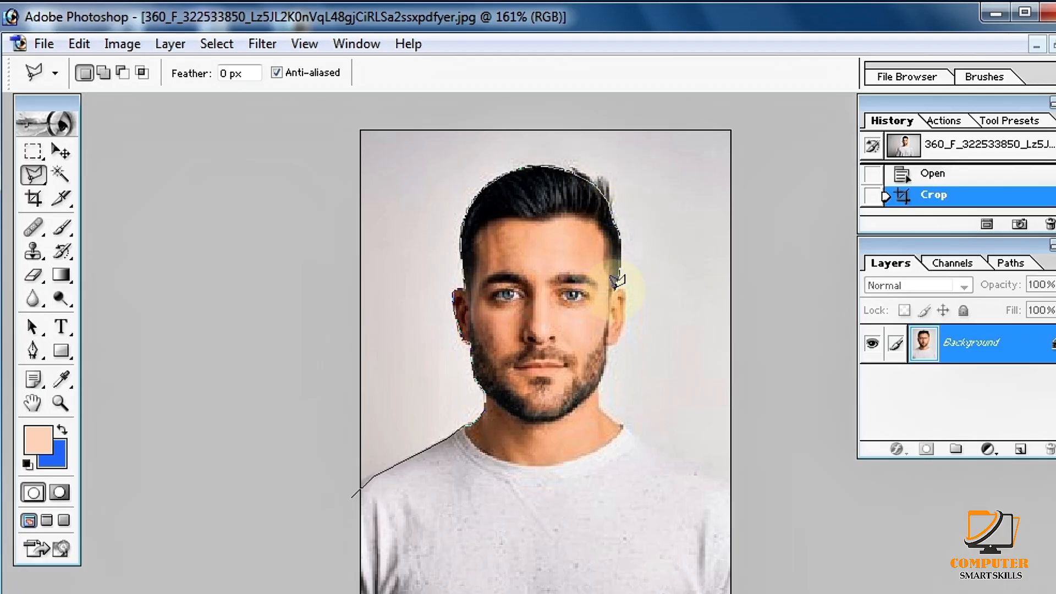
click(625, 318)
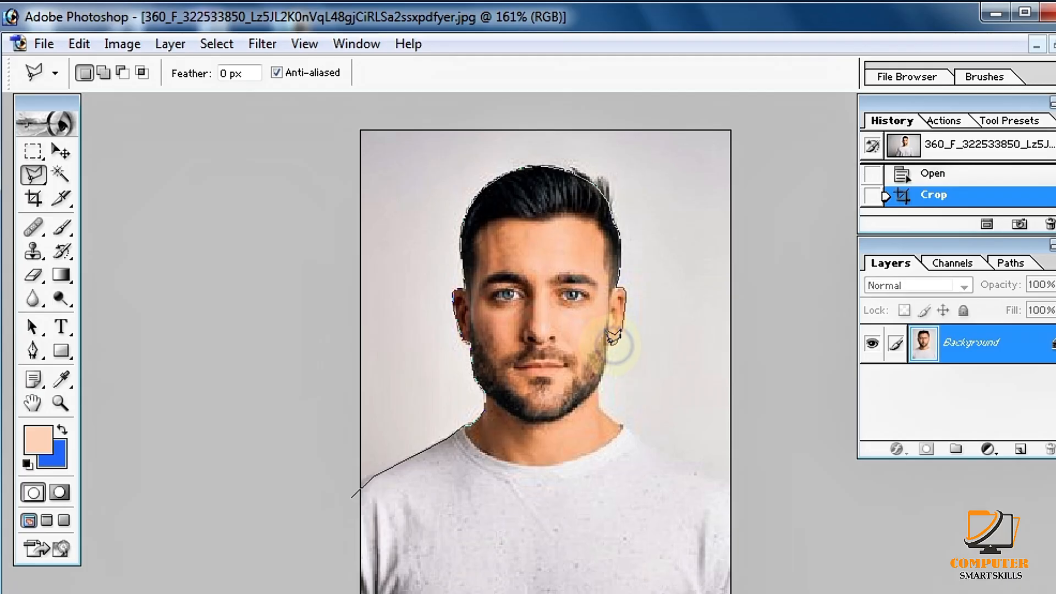
click(600, 376)
click(612, 418)
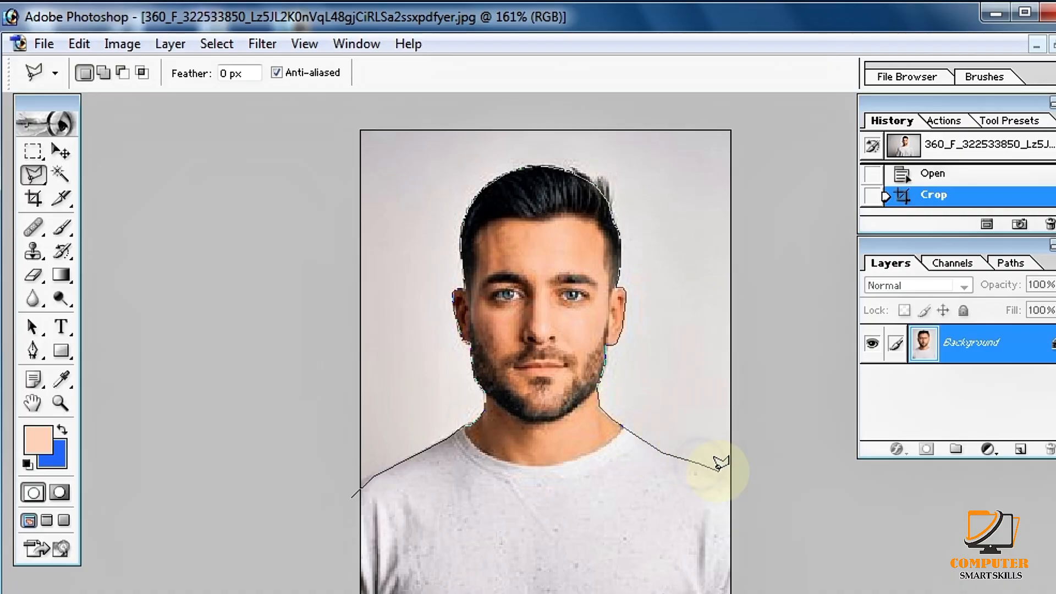
click(742, 482)
click(768, 259)
click(750, 117)
click(346, 117)
click(322, 346)
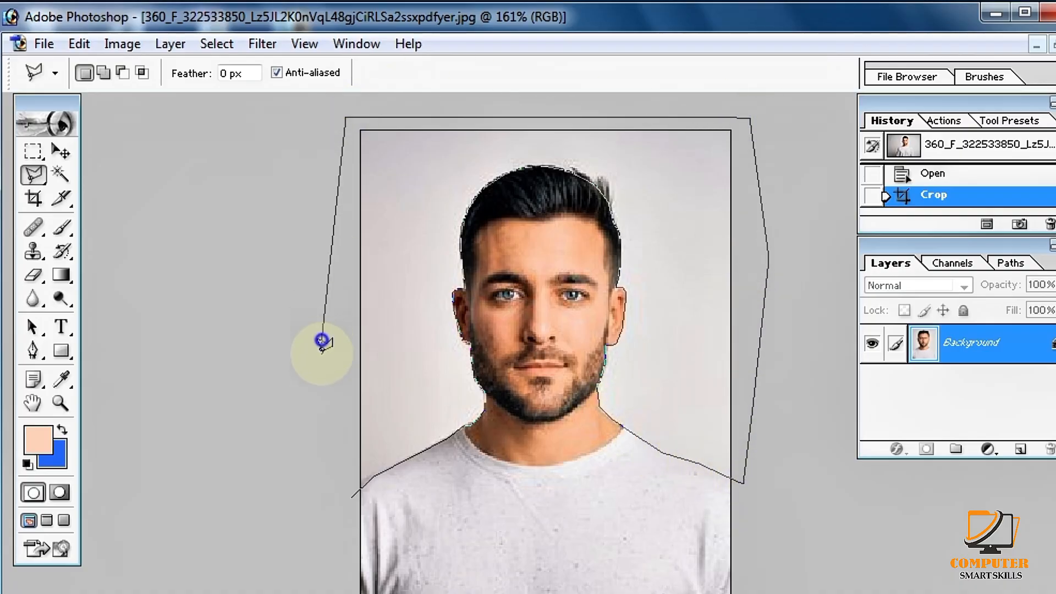
click(343, 490)
click(351, 492)
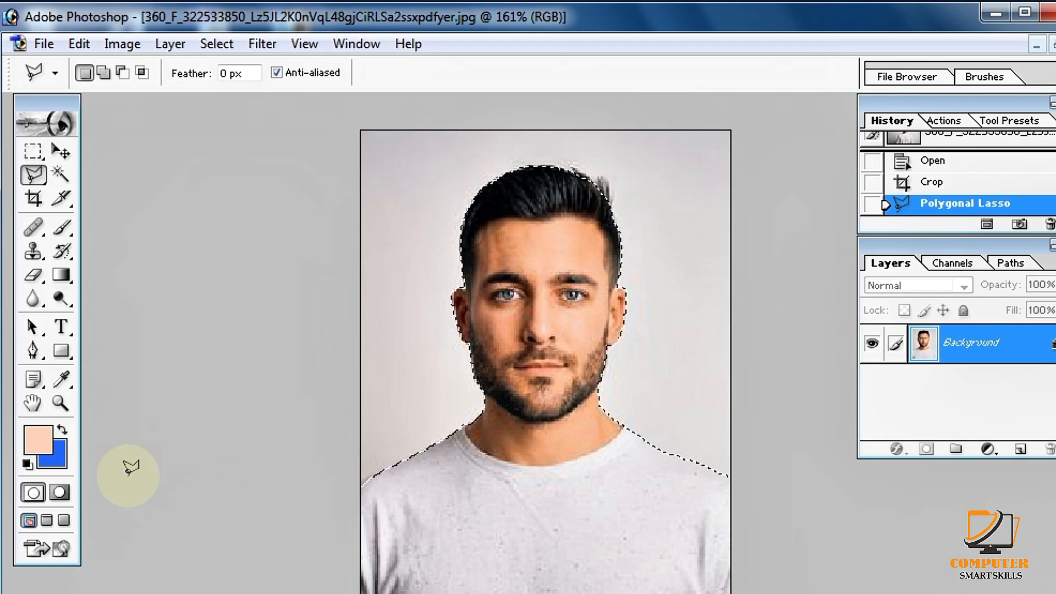
Fill the selected backdrop with white (FFFFFF) as the background color, and deselect.
click(59, 454)
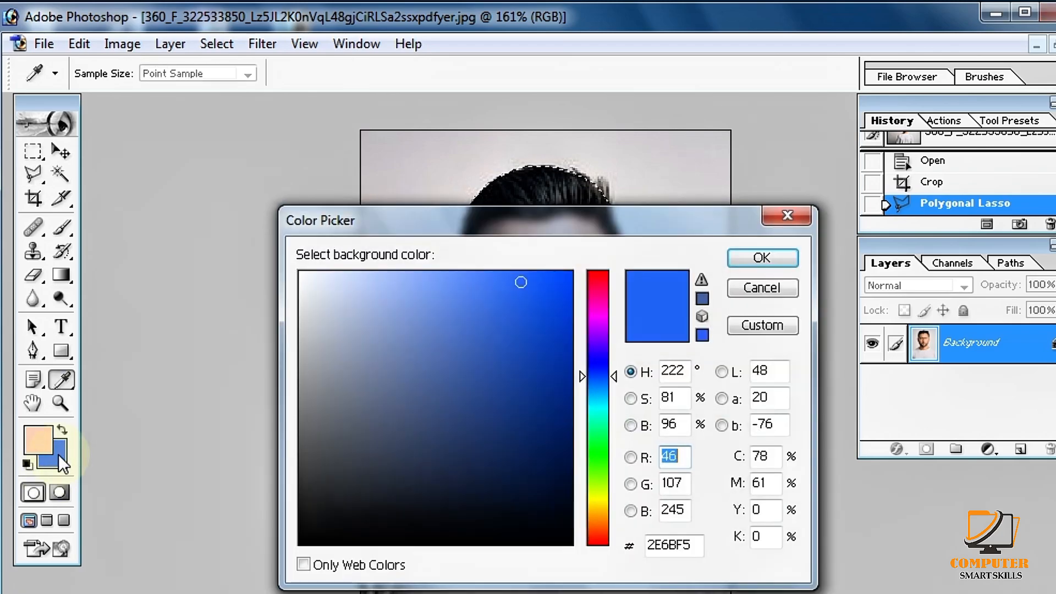
drag(517, 283, 290, 269)
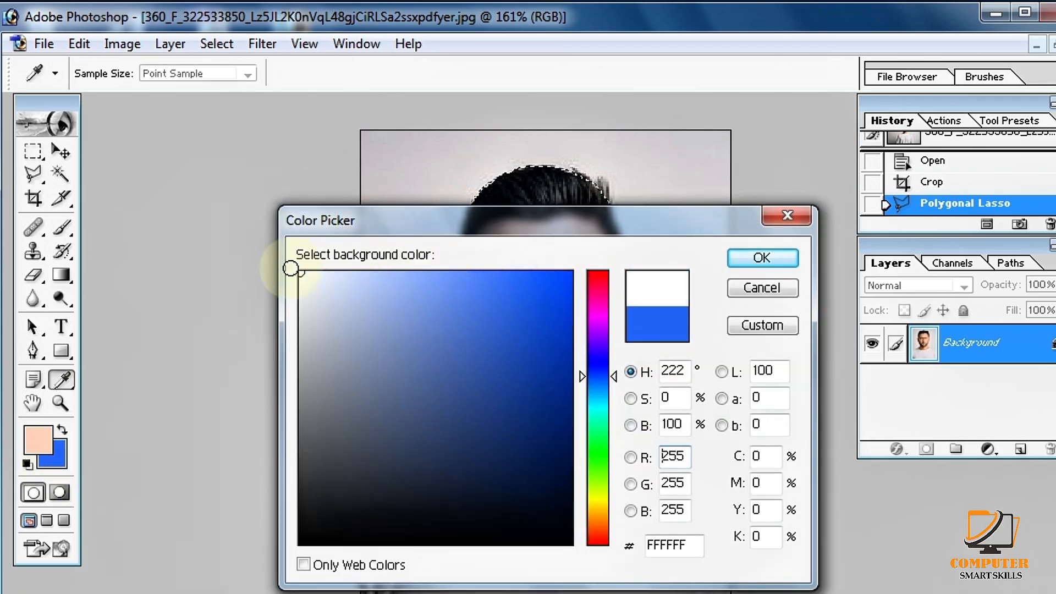
click(750, 263)
key(BackSpace)
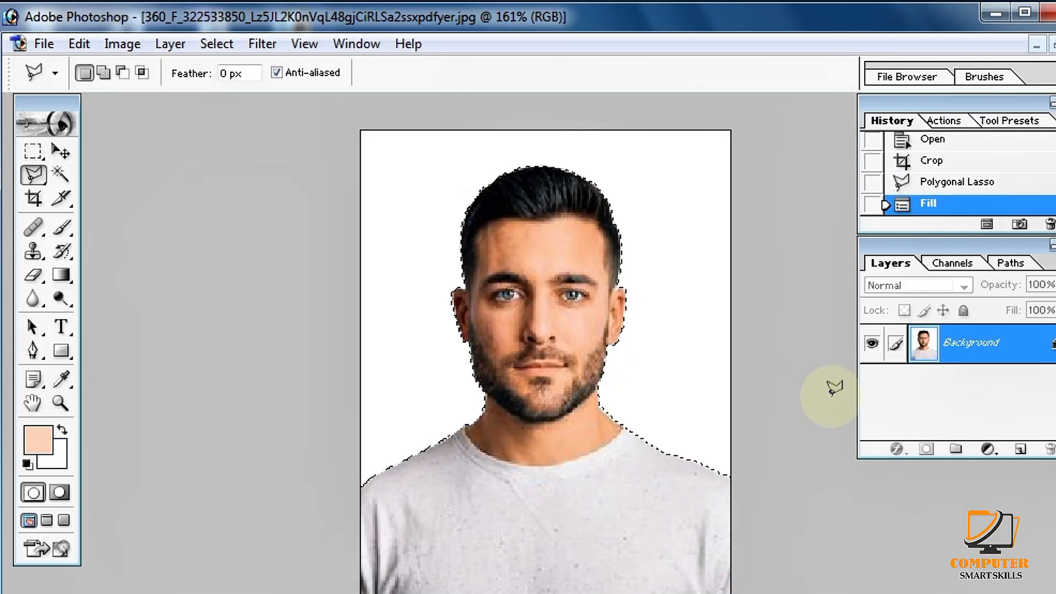
key(ctrl+d)
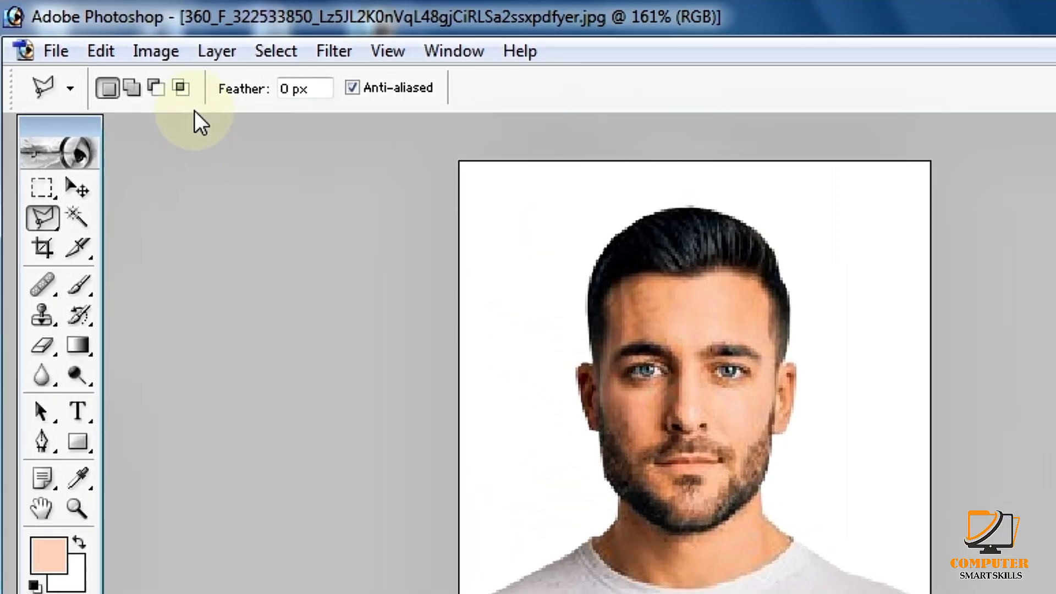
Try a Levels adjustment layer with the midtone input level at 1.18, and dismiss it without applying.
click(214, 53)
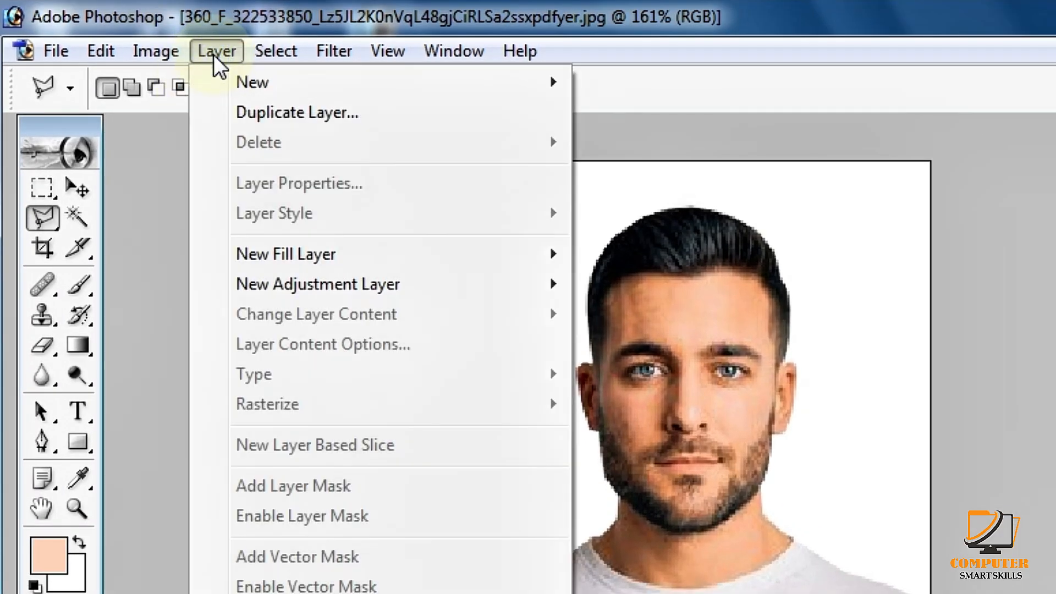
click(284, 284)
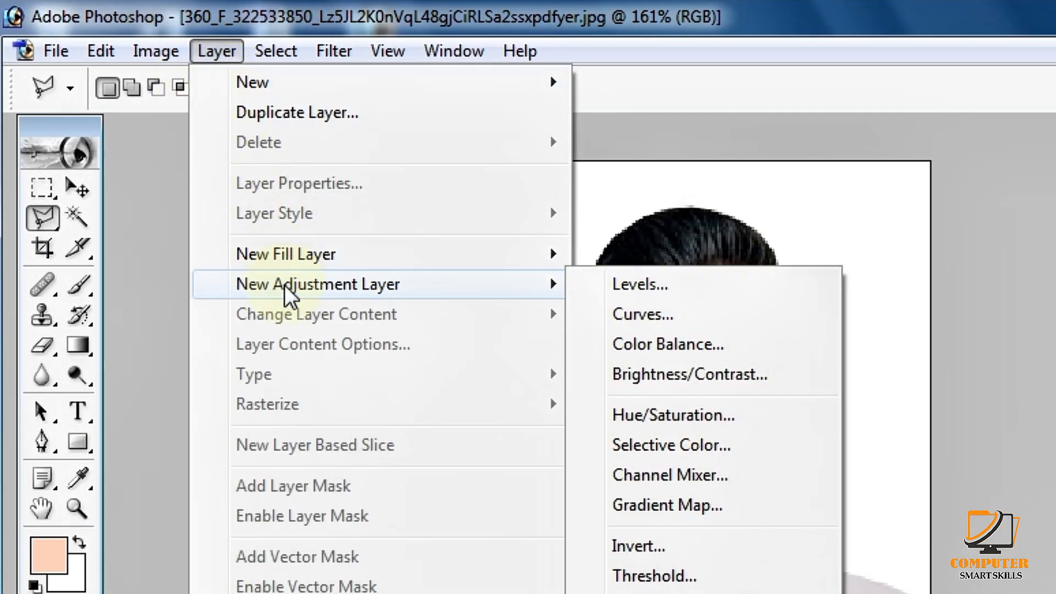
click(666, 290)
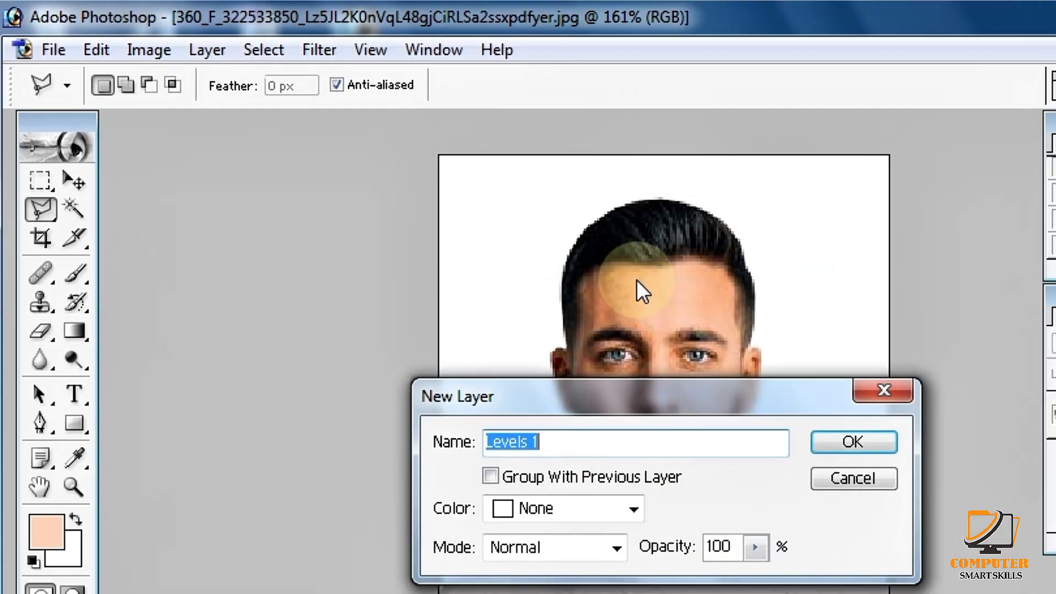
click(725, 385)
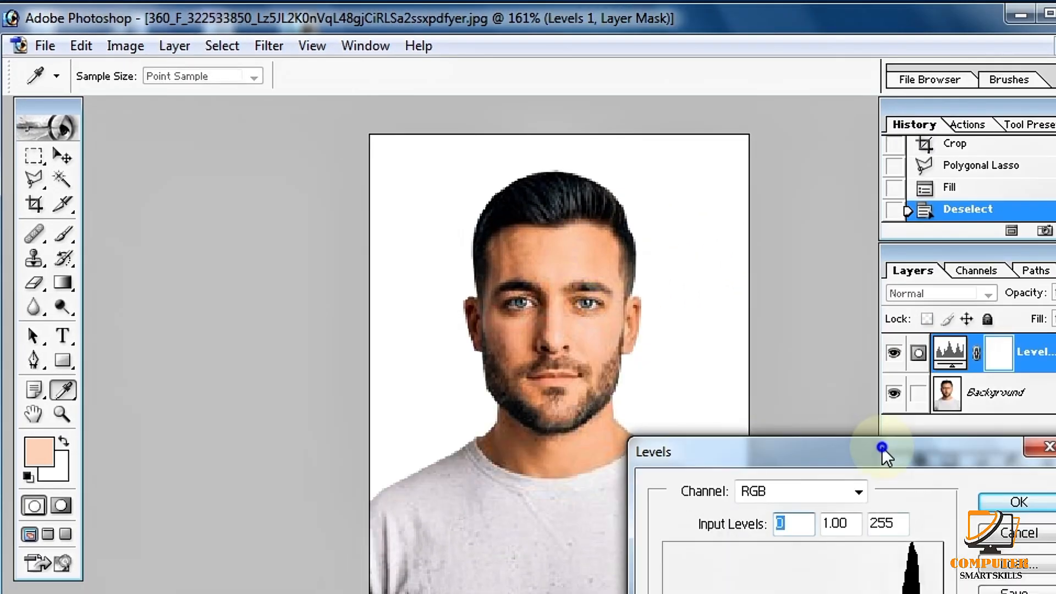
drag(884, 448, 940, 265)
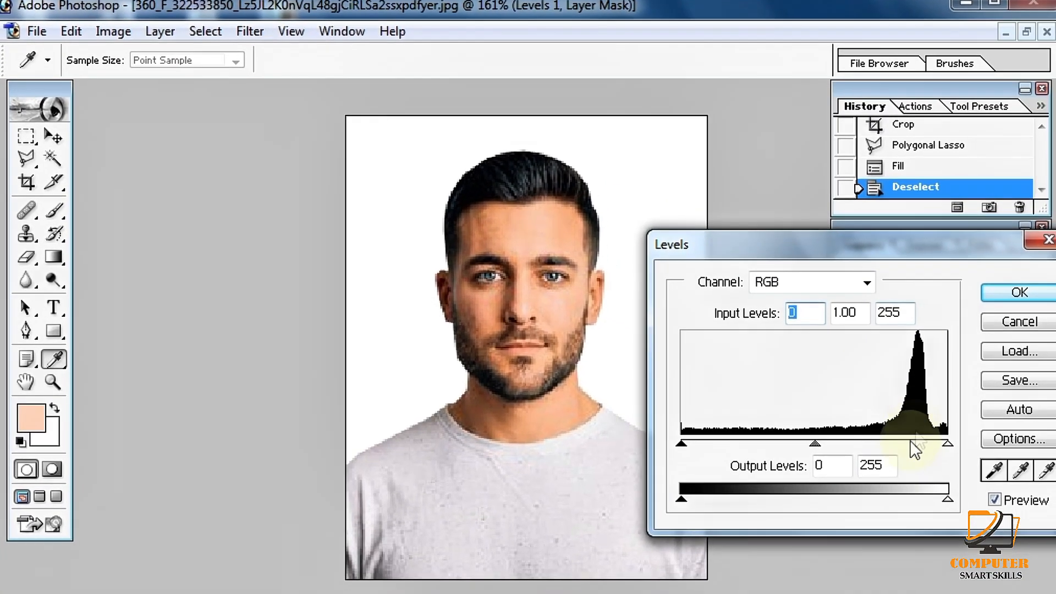
mouse_move(815, 445)
mouse_down()
mouse_move(823, 444)
mouse_move(800, 444)
mouse_up()
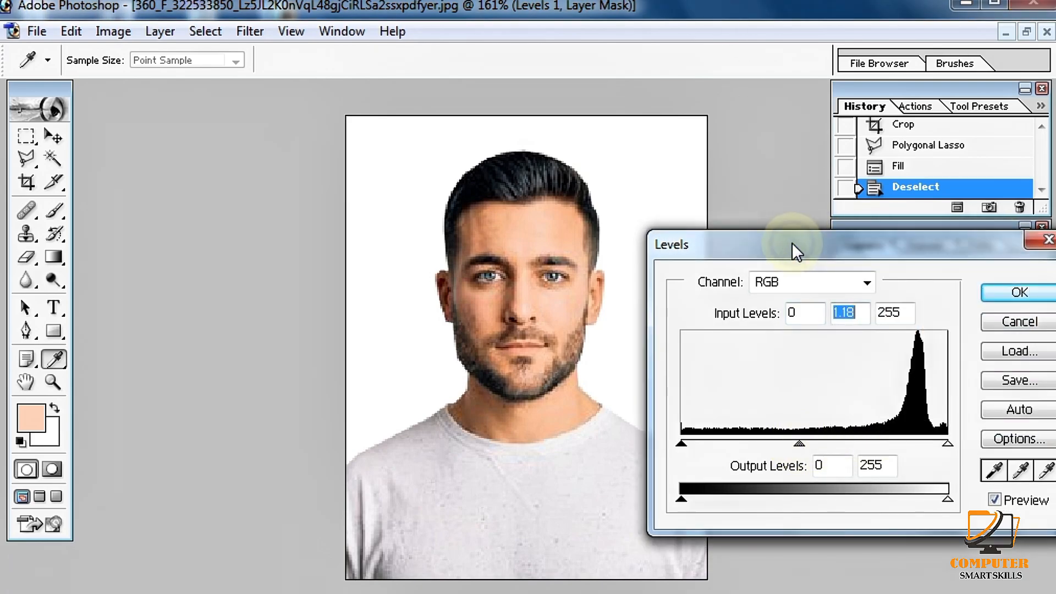
click(1044, 246)
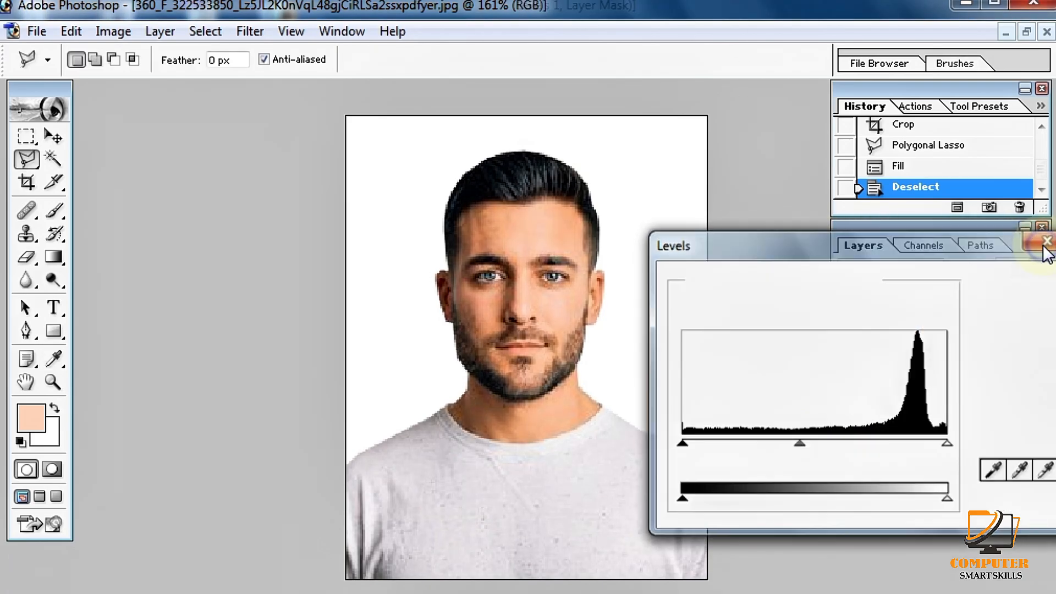
Create a new RGB document from the 4 x 6 preset size with white contents.
click(55, 54)
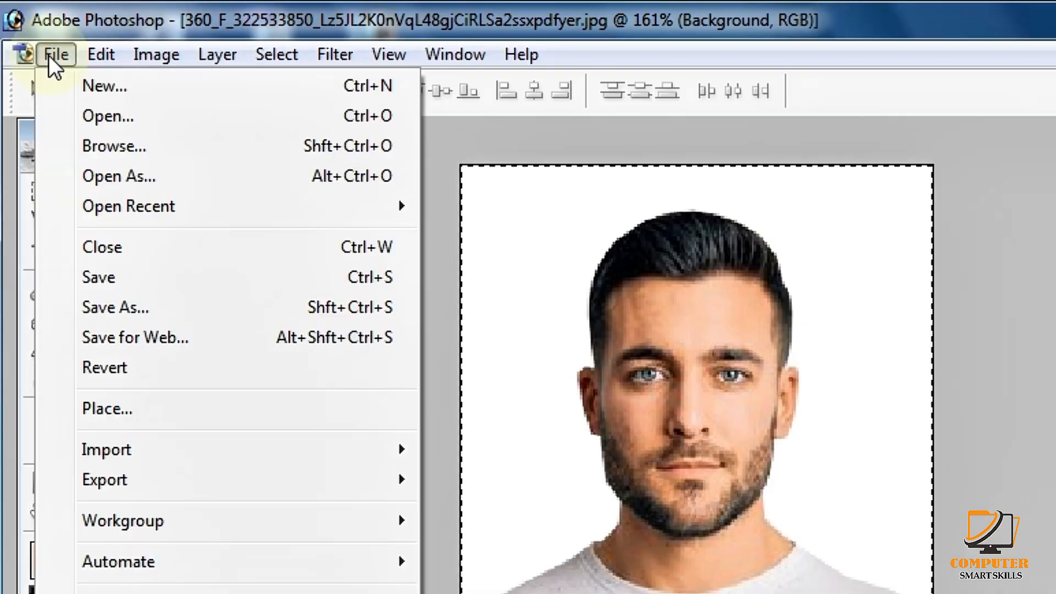
click(110, 86)
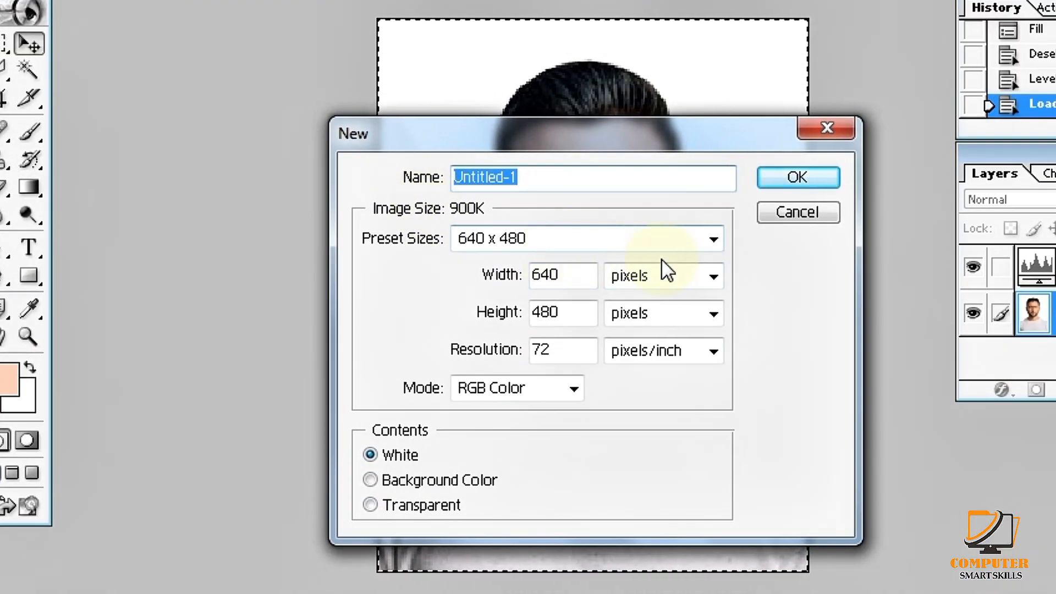
click(714, 239)
scroll(715, 237, down, 2)
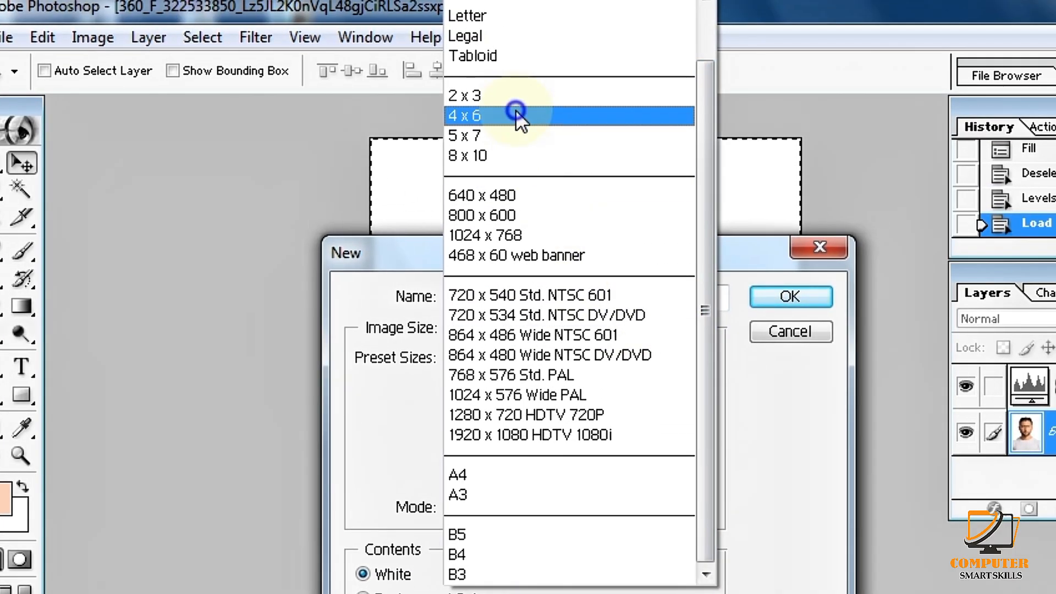
click(517, 116)
click(781, 301)
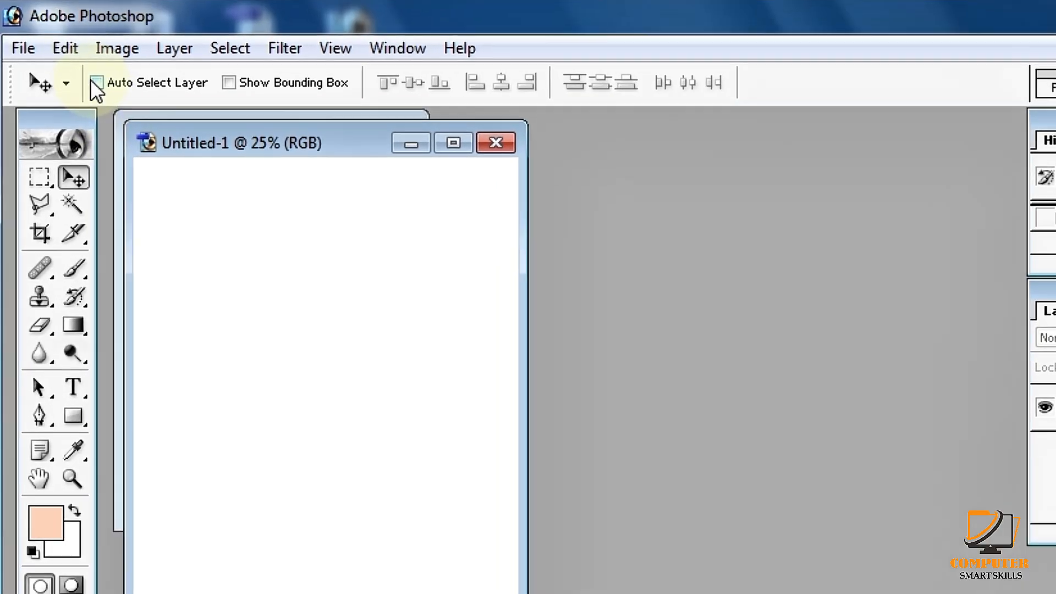
Rotate the blank document's canvas 90° counterclockwise to landscape orientation.
click(57, 44)
mouse_move(102, 44)
click(134, 55)
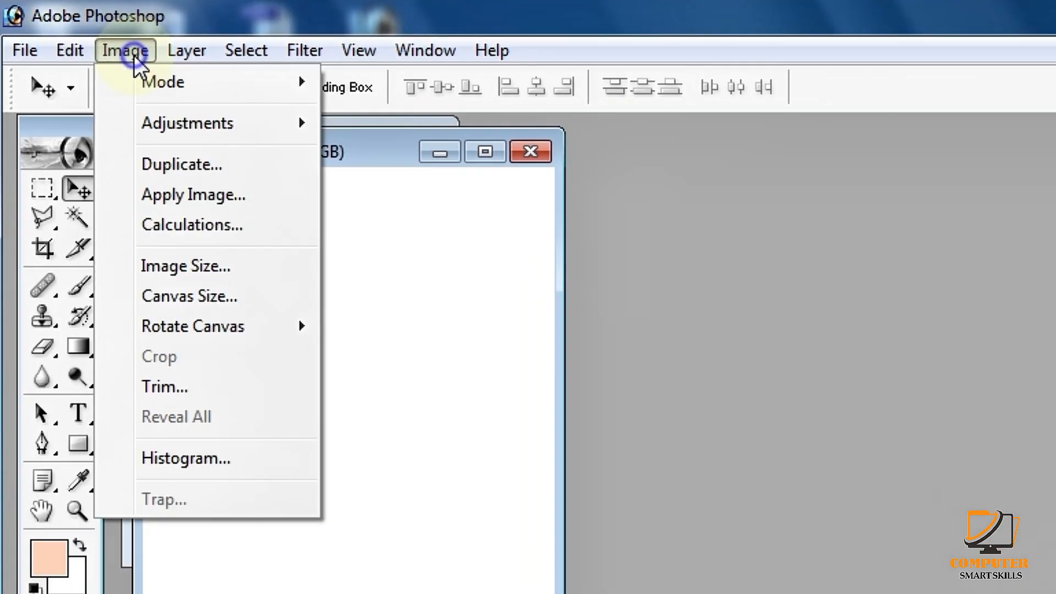
click(134, 55)
mouse_move(206, 327)
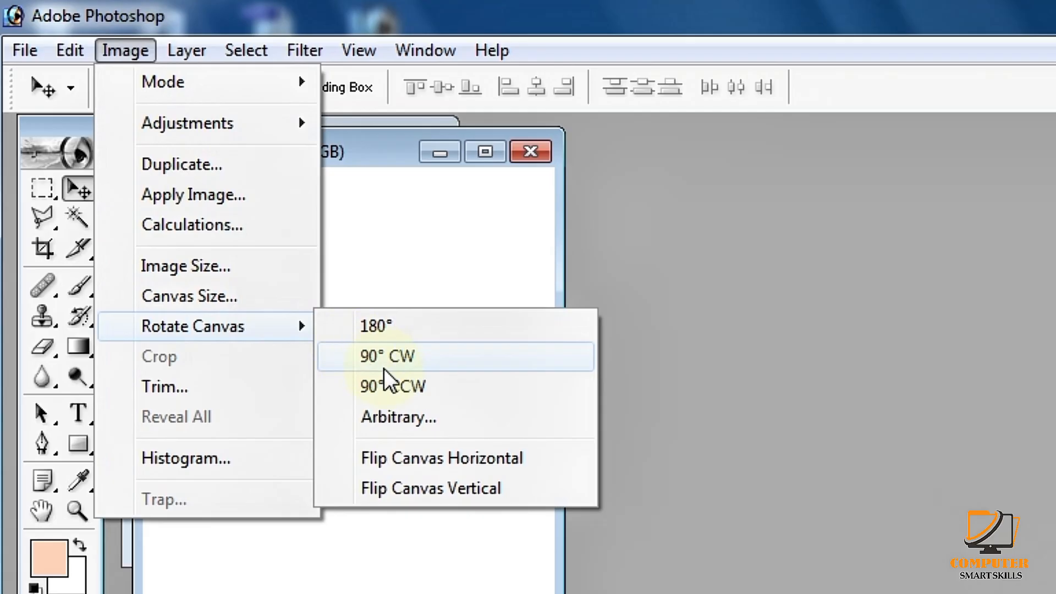
click(395, 387)
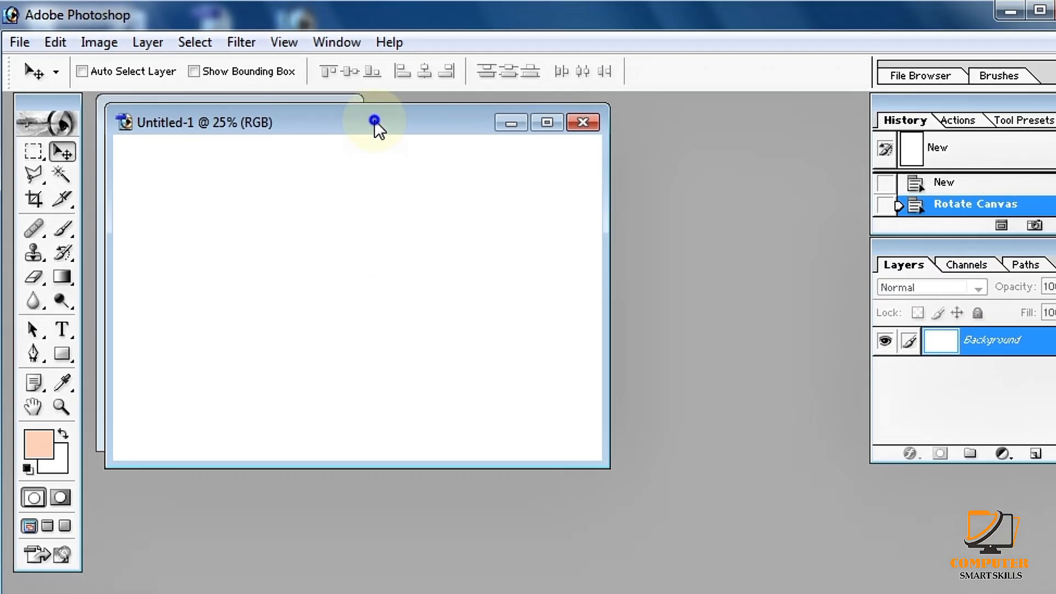
Copy the whole portrait into the blank 4 x 6 document, maximize that document, and place the photo near the page's upper-left corner.
drag(409, 132, 652, 242)
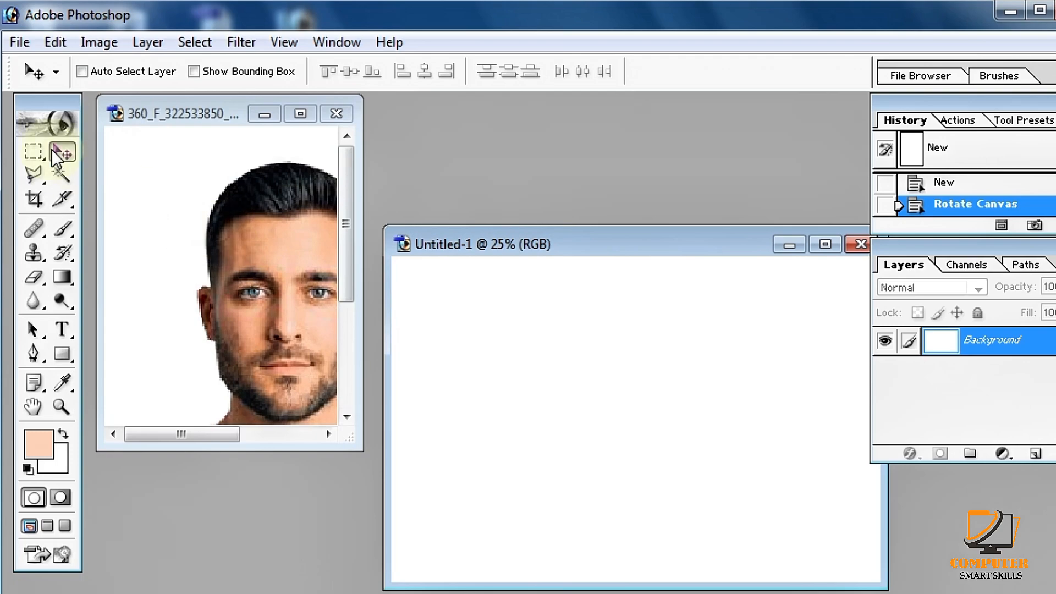
click(222, 252)
key(ctrl+a)
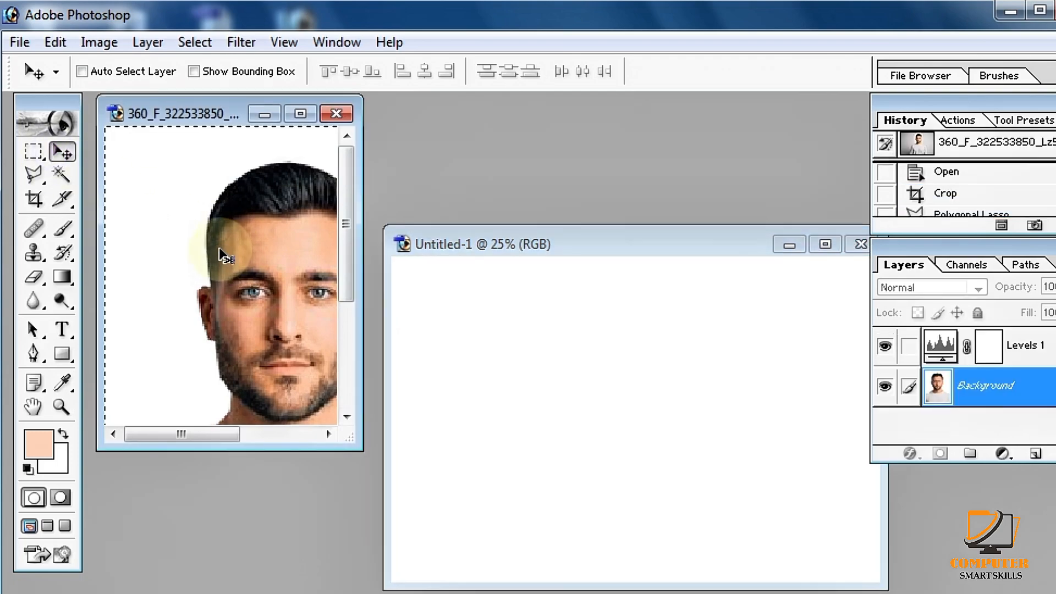
drag(223, 252, 466, 353)
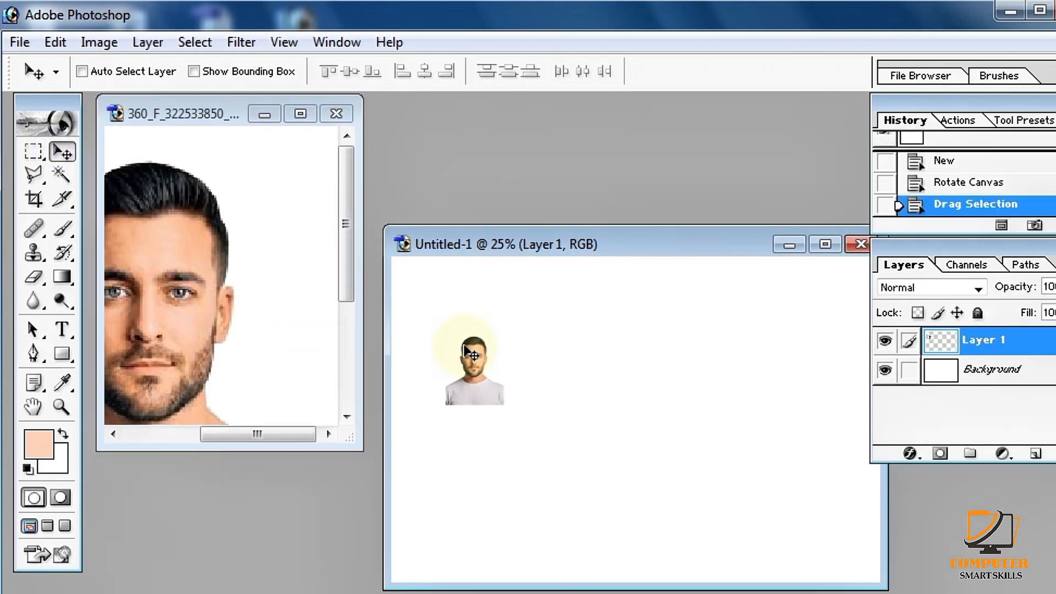
click(825, 244)
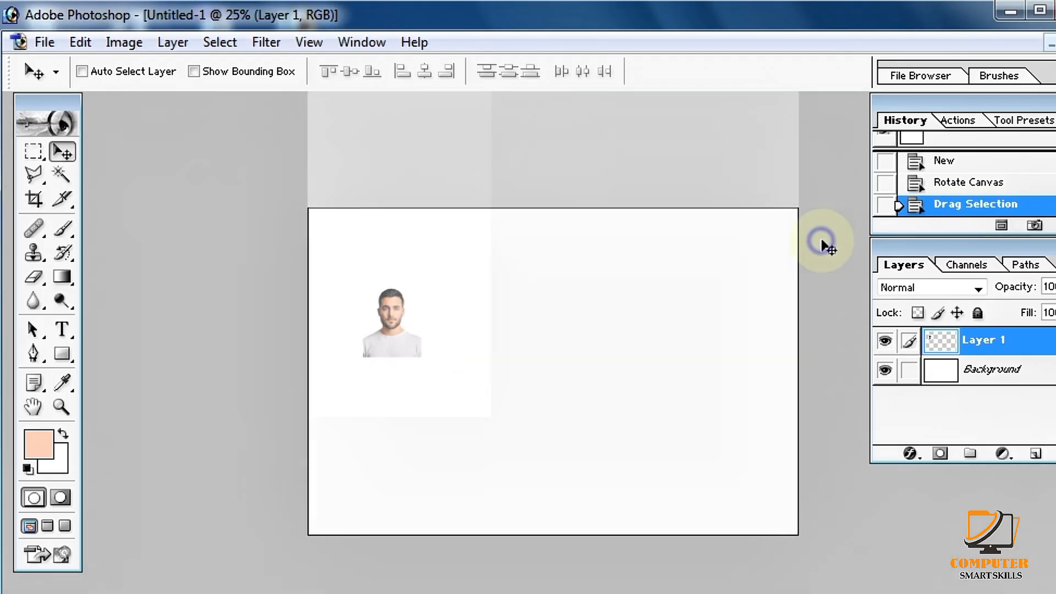
drag(395, 320, 379, 263)
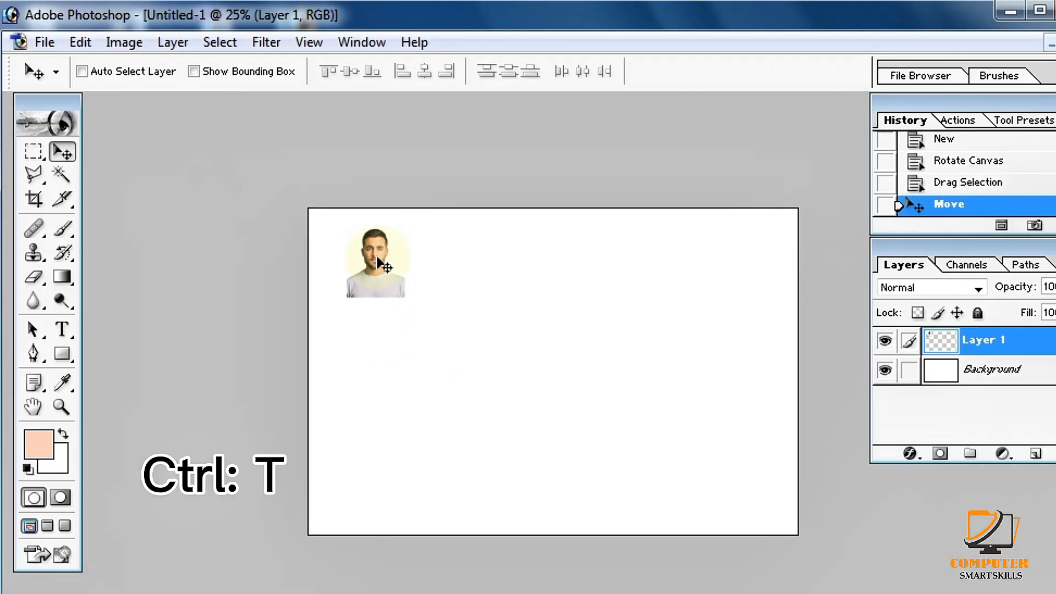
Scale the portrait layer proportionally to about 216.4% with Free Transform and move it closer to the page's upper-left corner.
key(ctrl+t)
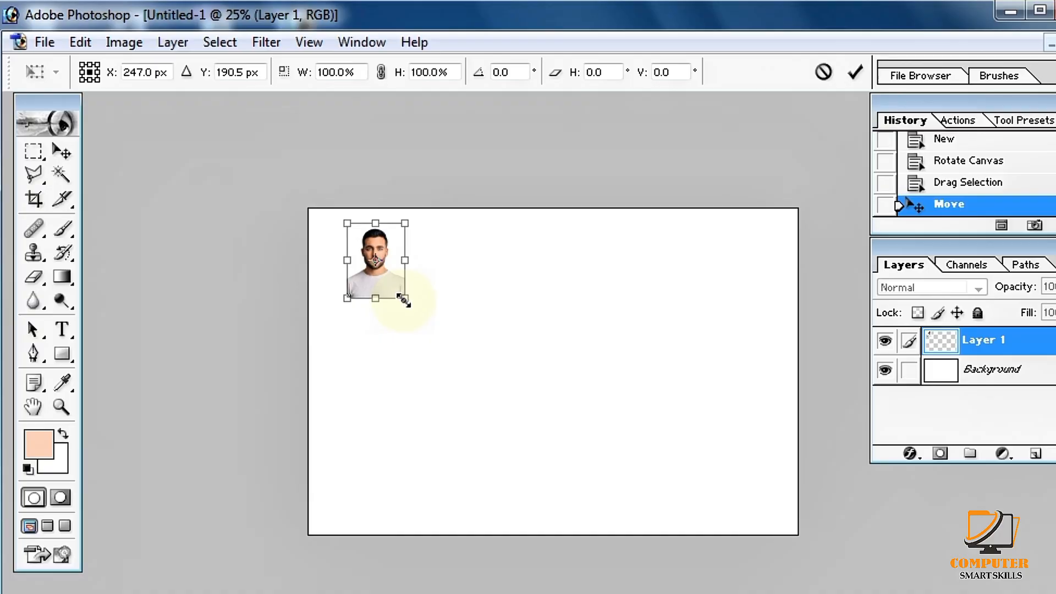
drag(404, 300, 461, 396)
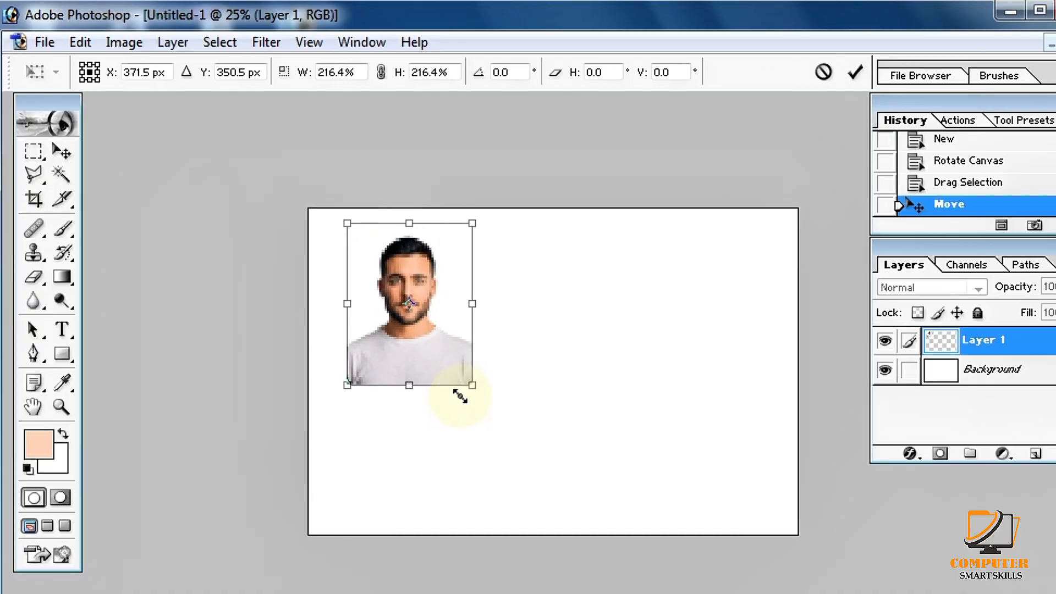
click(856, 71)
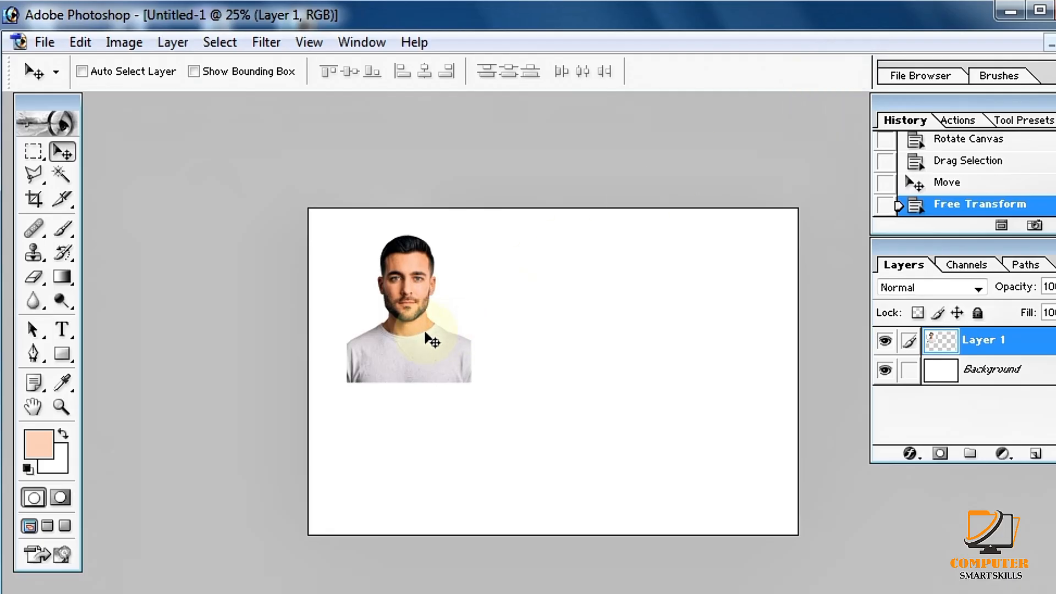
drag(426, 334, 397, 325)
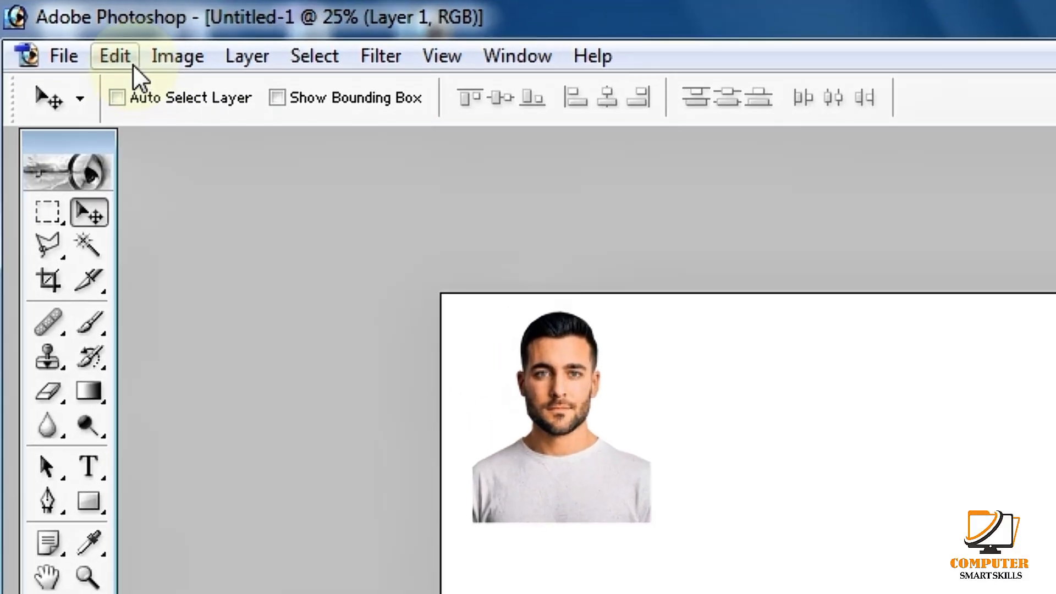
Apply a 3 px black (000000) stroke, centered on the edge, around the portrait layer.
click(133, 64)
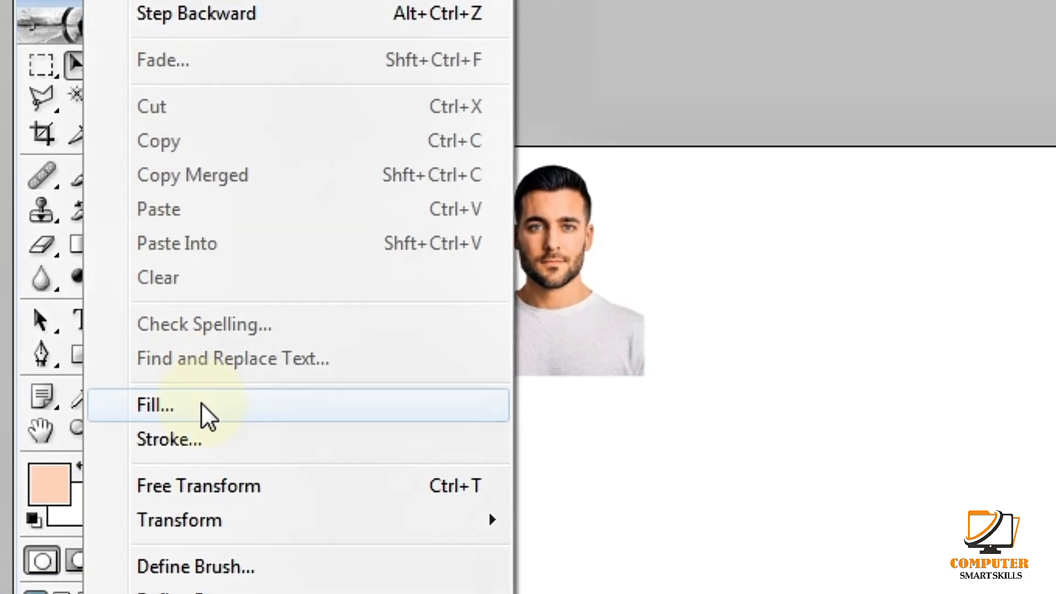
click(203, 439)
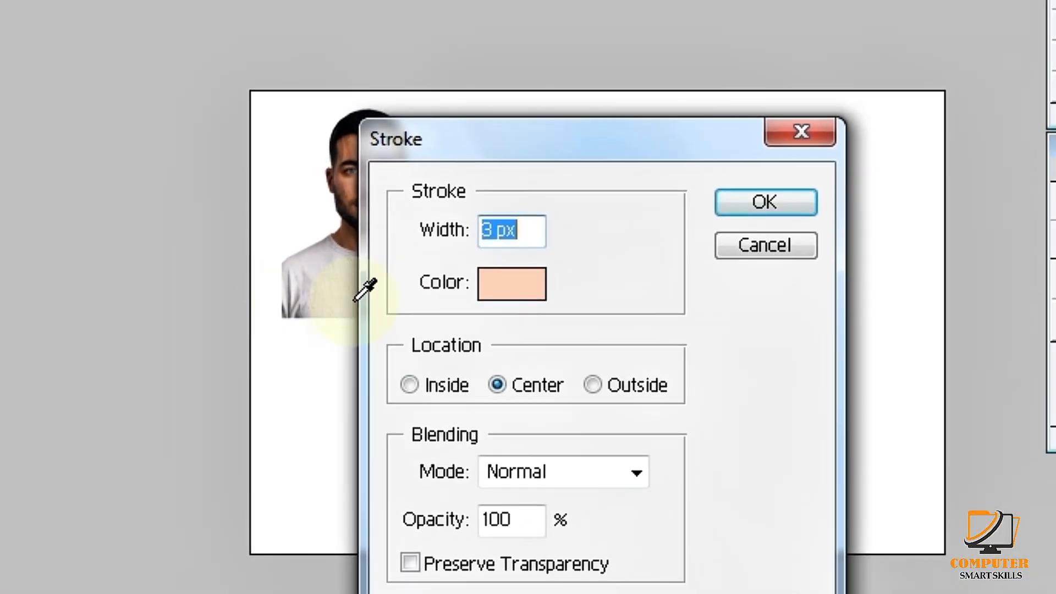
click(501, 286)
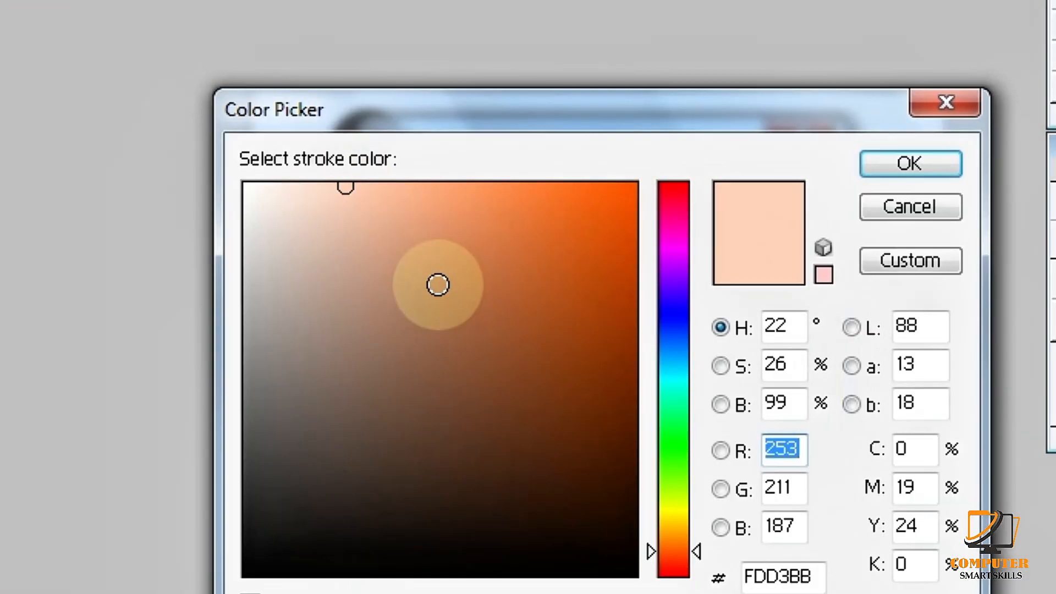
mouse_move(438, 285)
mouse_down()
mouse_move(606, 504)
mouse_move(638, 576)
mouse_up()
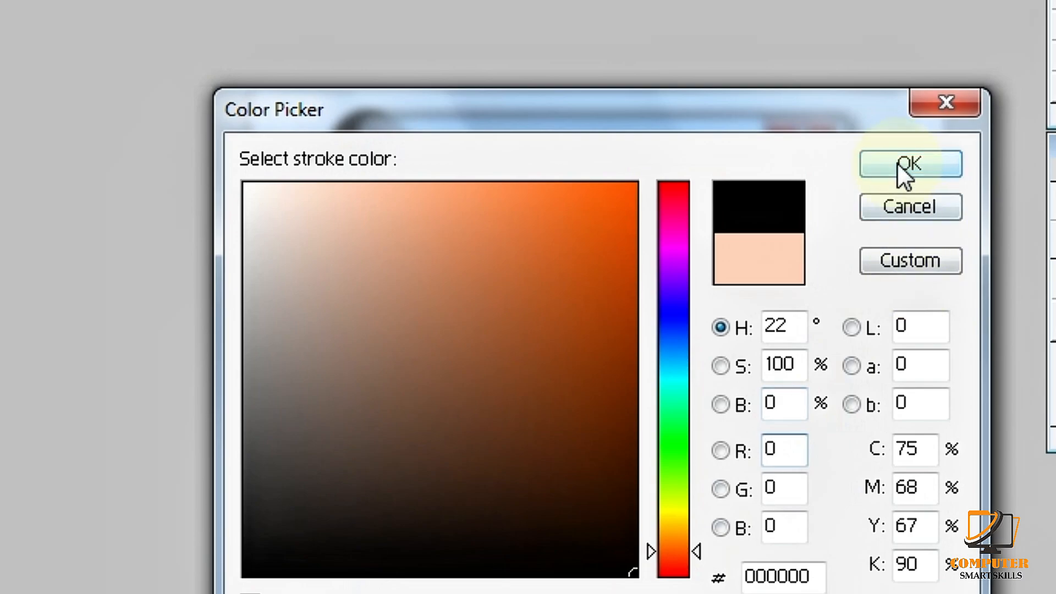
click(905, 173)
click(749, 203)
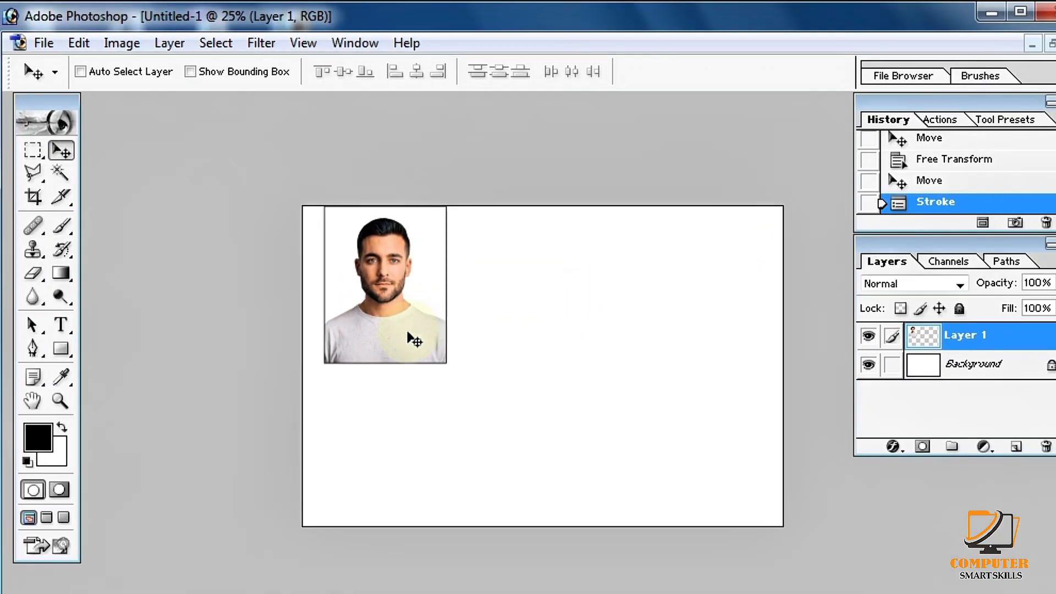
Reposition the framed portrait just inside the page's upper-left corner and shrink it proportionally in two passes, the last to about 78.9%.
drag(407, 337, 402, 345)
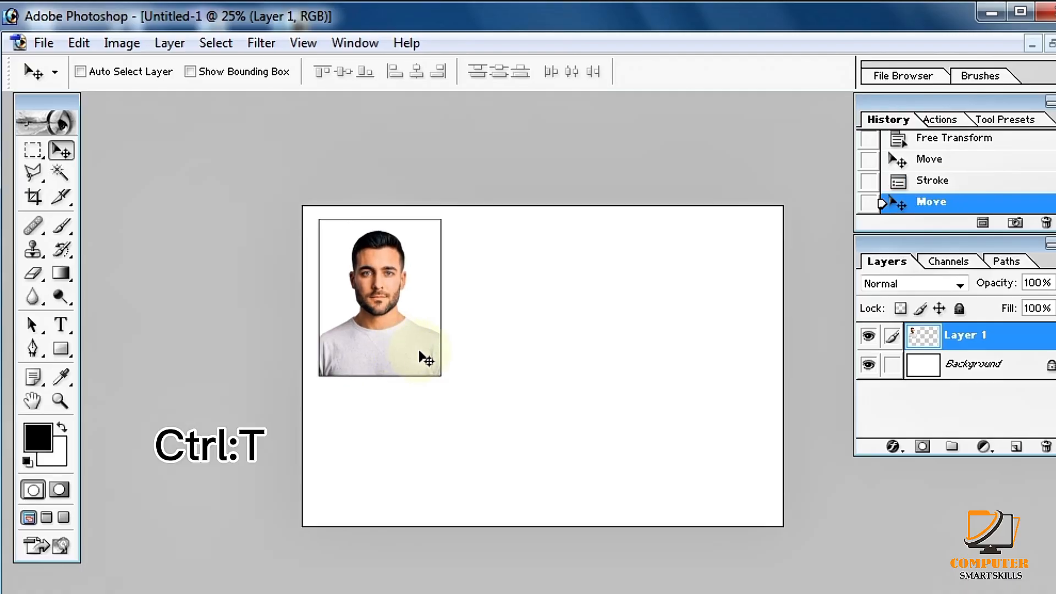
key(ctrl+t)
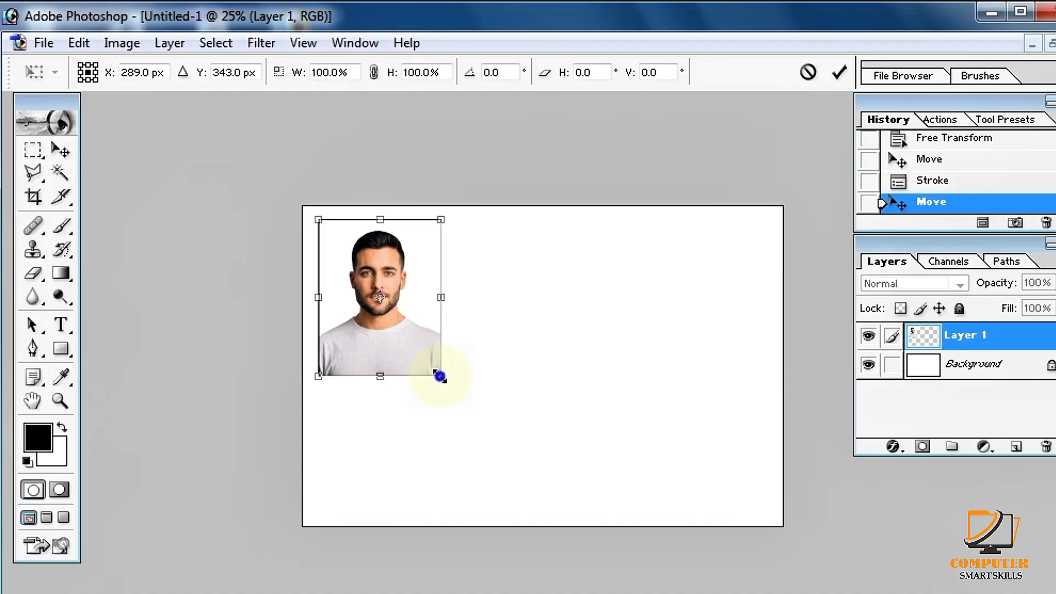
drag(436, 373, 432, 367)
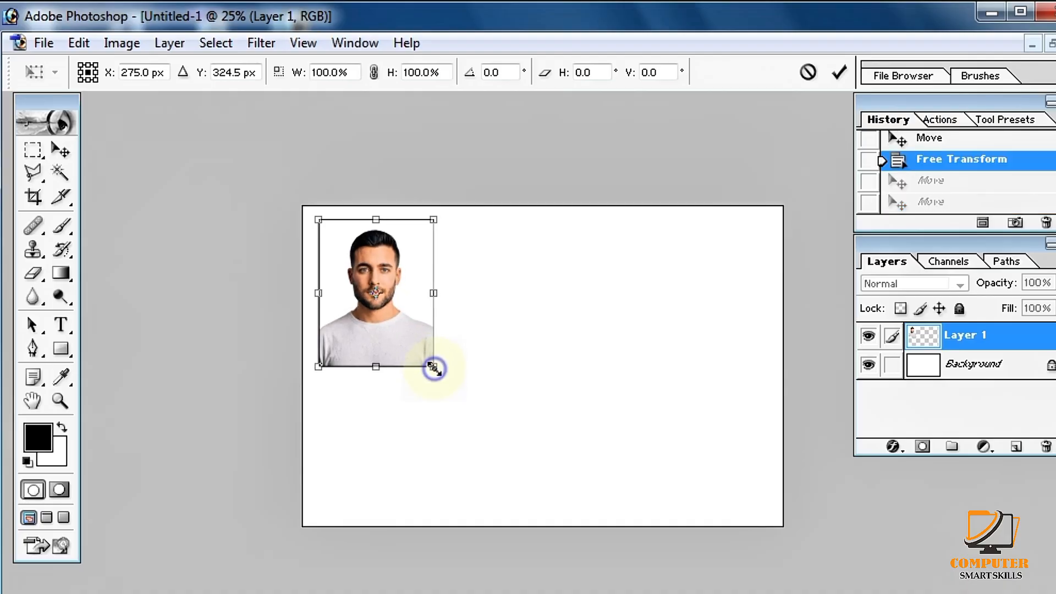
drag(434, 368, 410, 338)
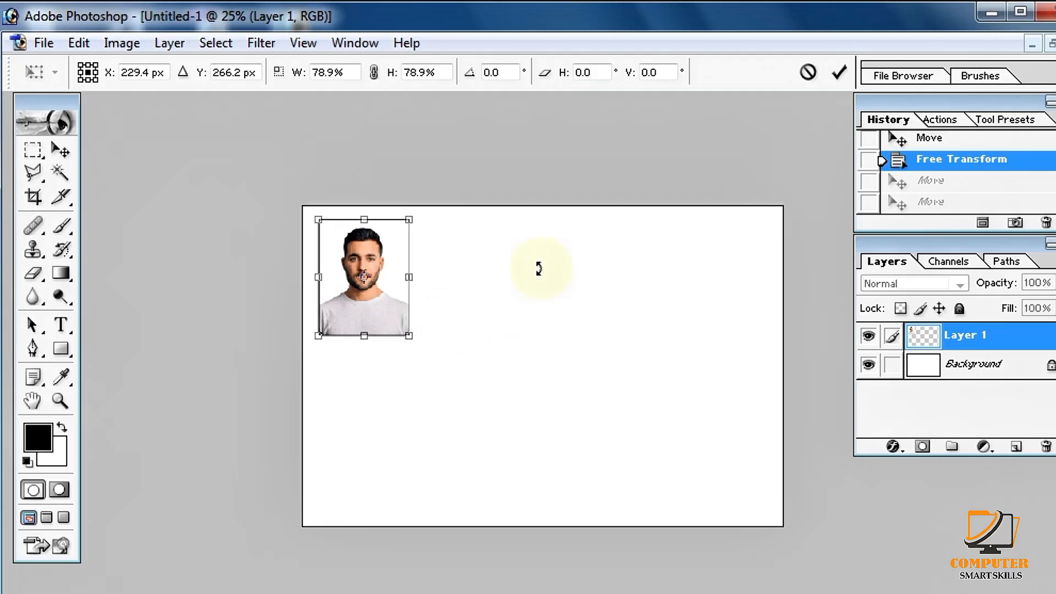
click(838, 72)
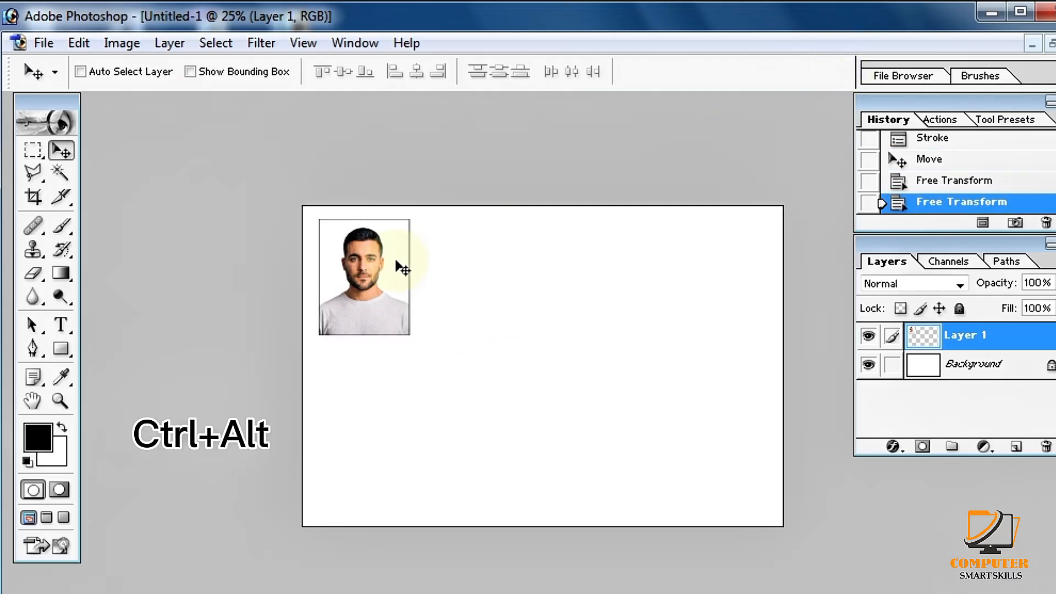
Duplicate the framed portrait three times to form an evenly spaced row of four photos along the top of the page.
drag(376, 277, 474, 272)
key(Down)
drag(474, 273, 680, 283)
drag(680, 286, 682, 287)
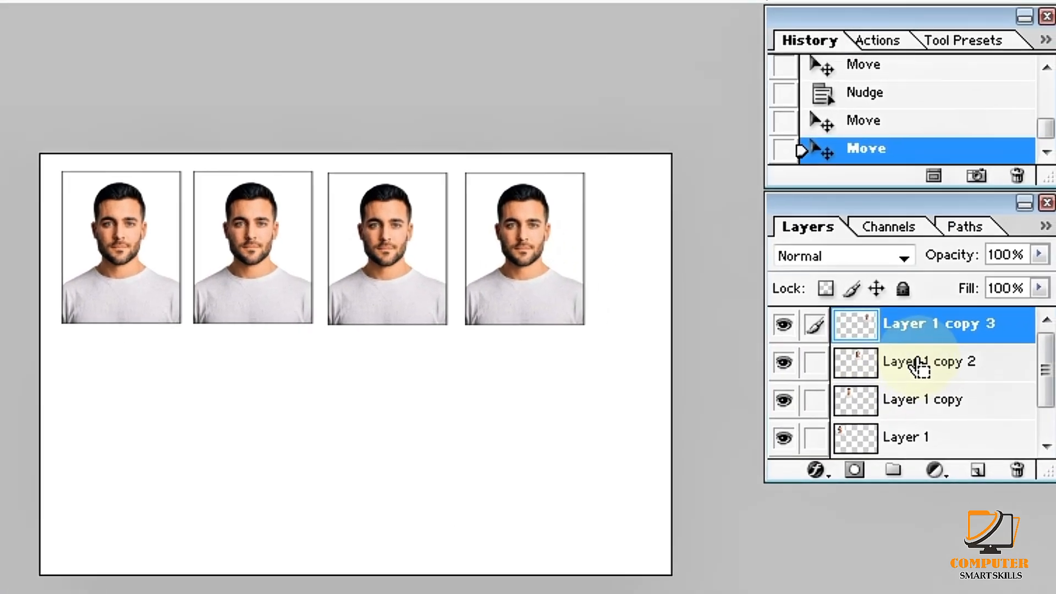
Link the photo layers of the row and merge them into a single layer above the background.
ctrl+click(957, 365)
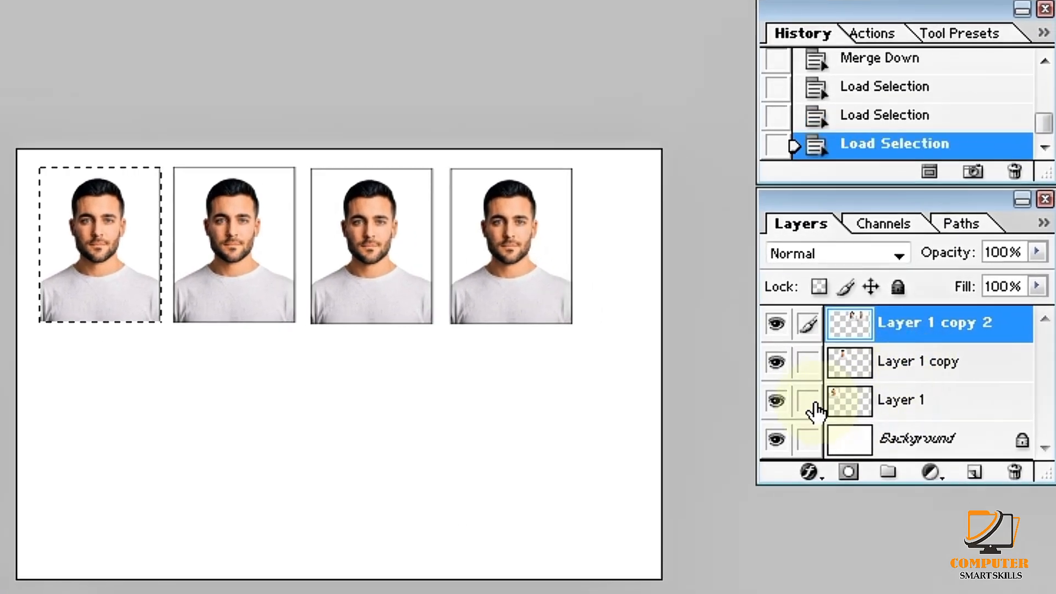
click(809, 402)
click(808, 362)
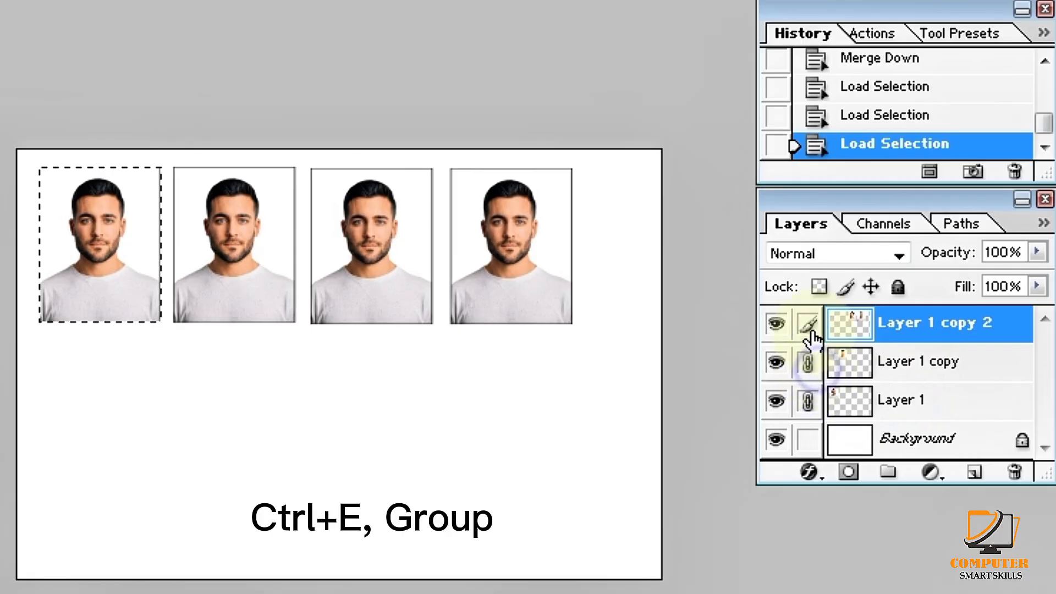
key(ctrl+e)
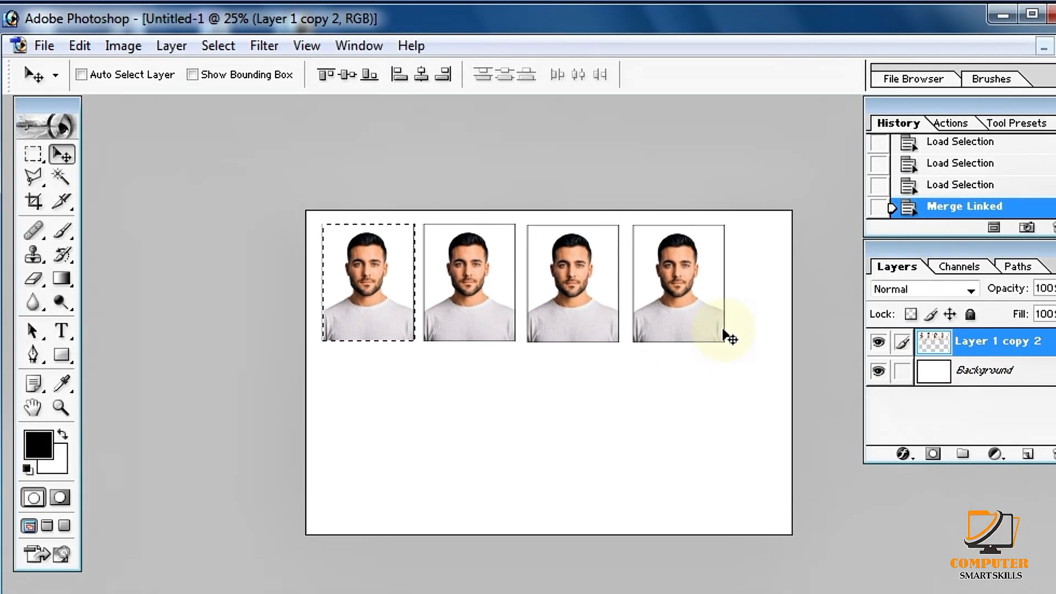
Duplicate the row of four photos directly below the first row, and link and merge both rows into one layer.
ctrl+click(498, 331)
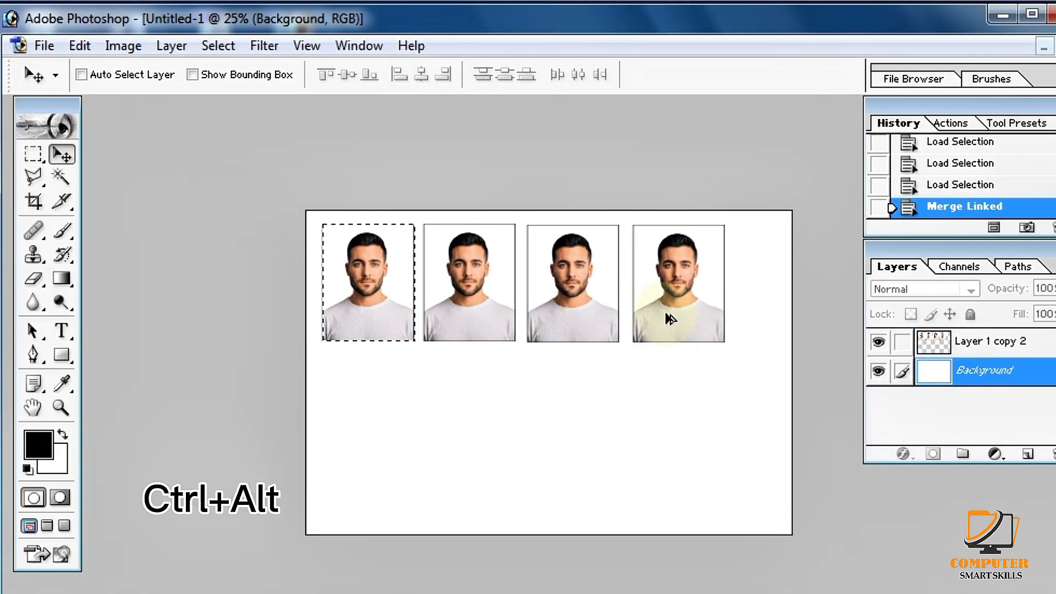
ctrl+alt+drag(667, 318, 665, 448)
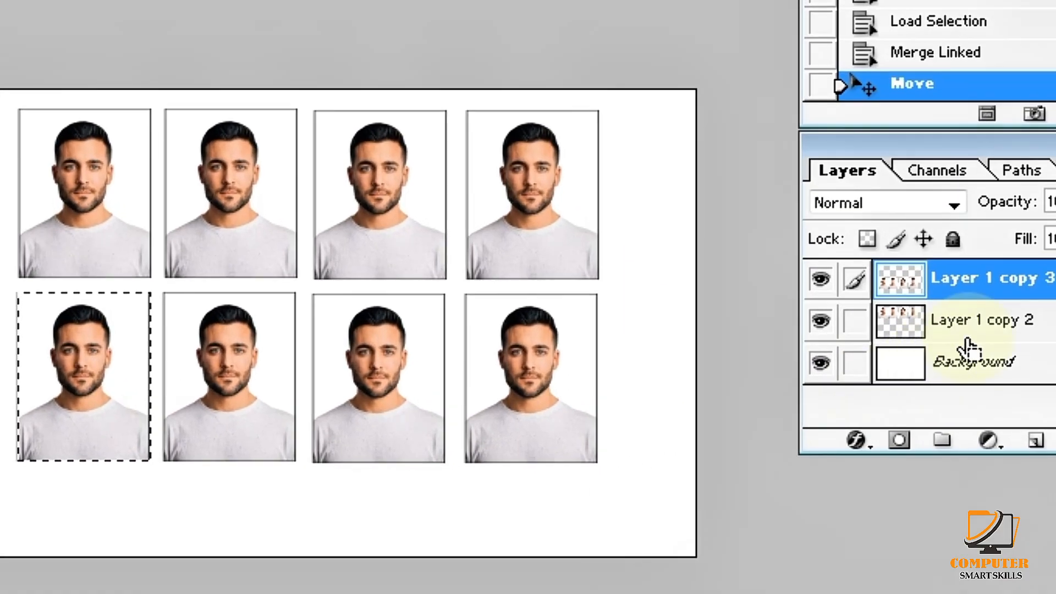
ctrl+click(913, 322)
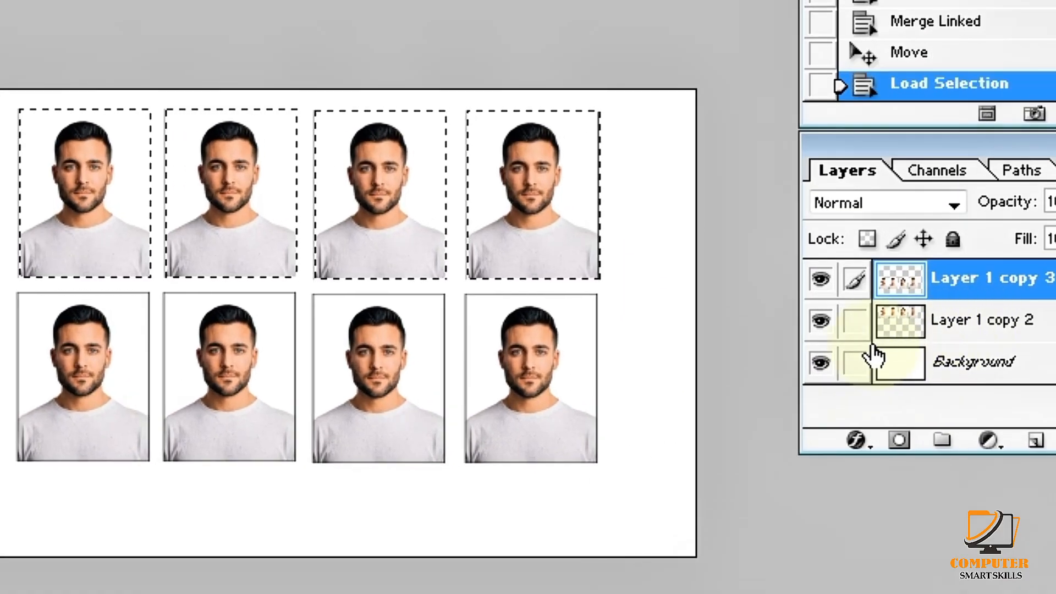
click(855, 321)
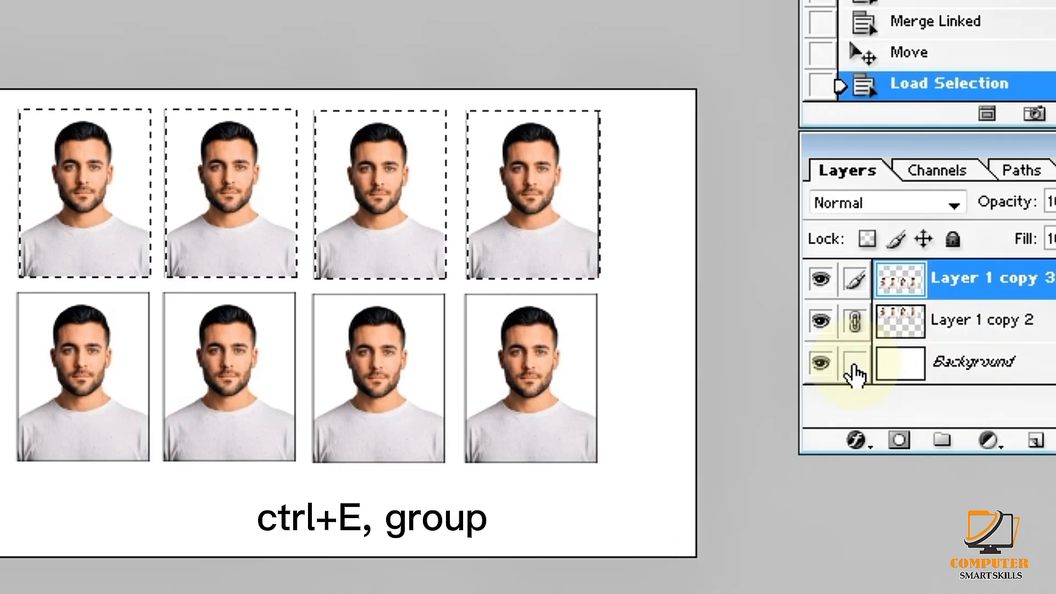
key(ctrl+e)
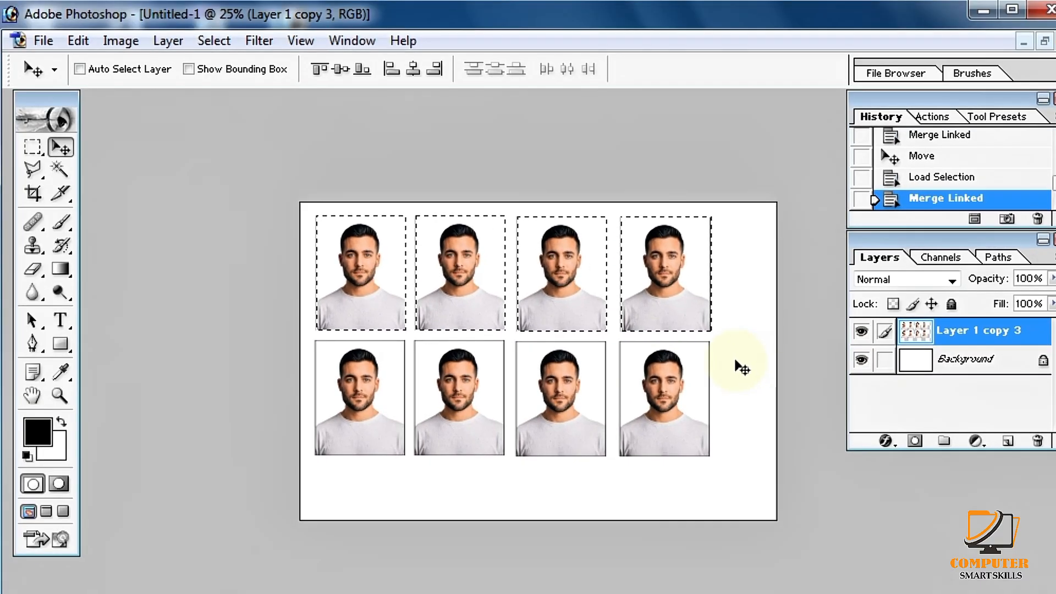
Clear the selection, then enlarge the eight-photo layer proportionally to about 112.3% and nudge it down to Y 588 px, centred on the page.
key(ctrl+d)
key(ctrl+t)
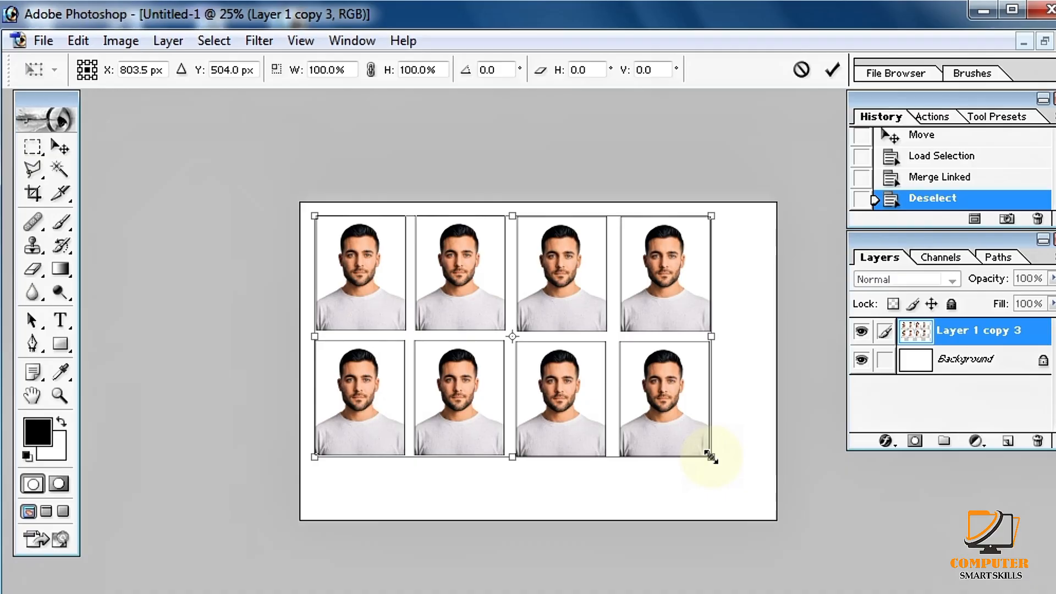
drag(711, 456, 751, 501)
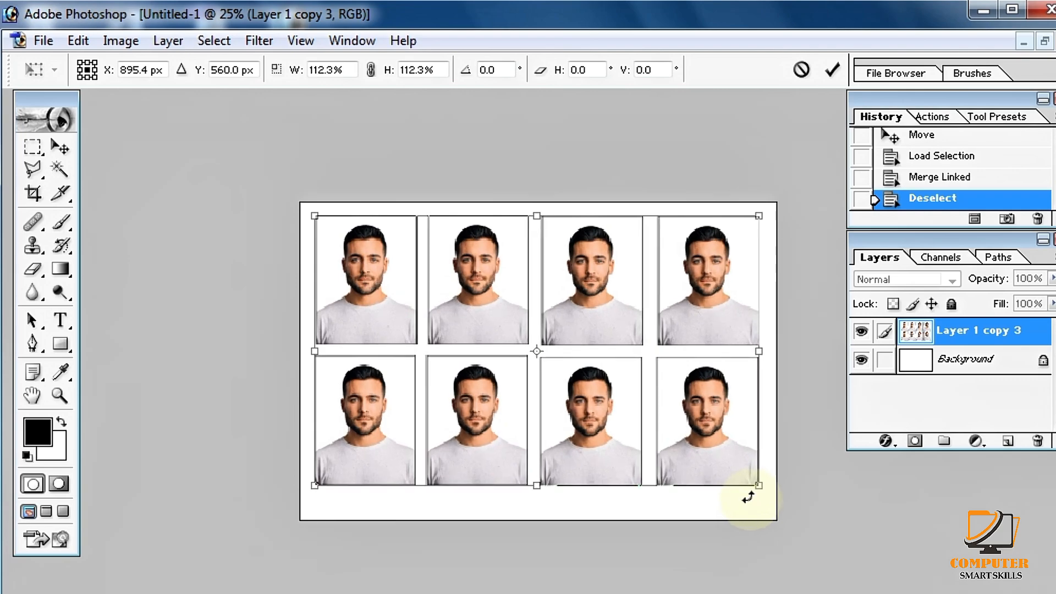
key(Down)
key(Down)
key(Down)
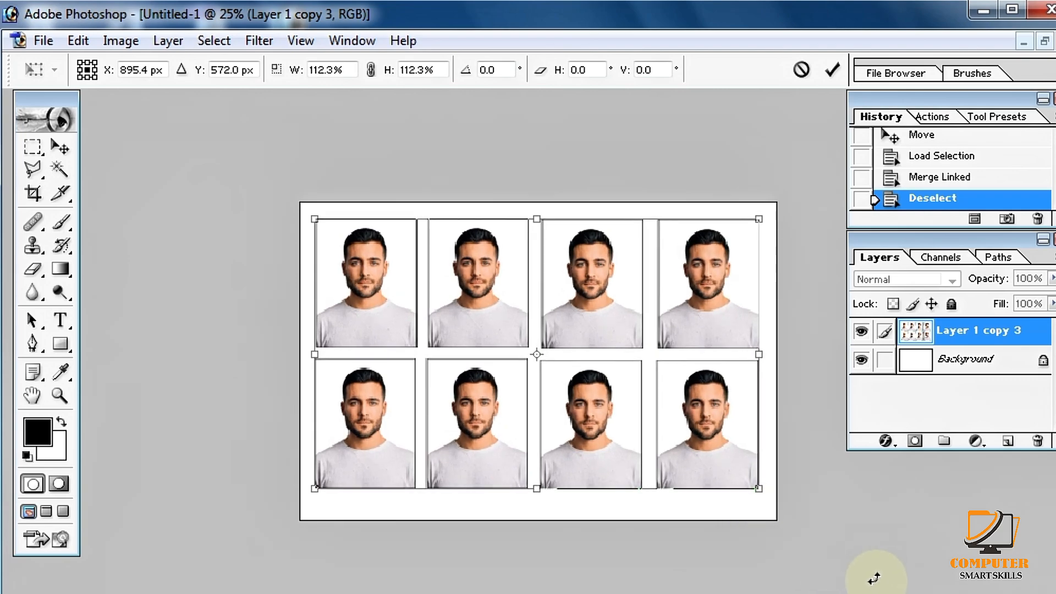
key(Down)
key(Down)
key(Down)
key(Down)
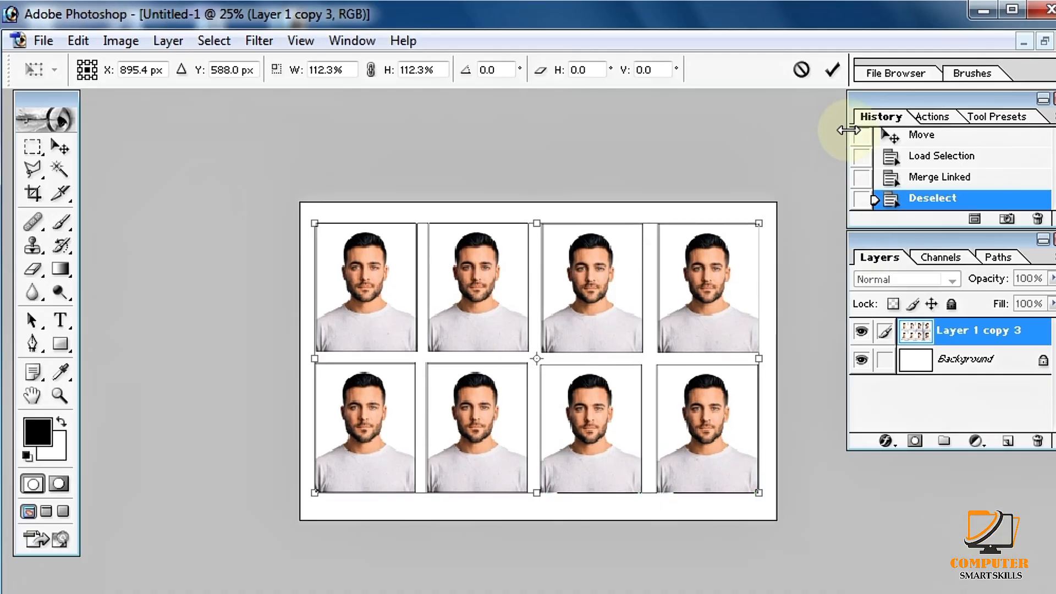
click(832, 70)
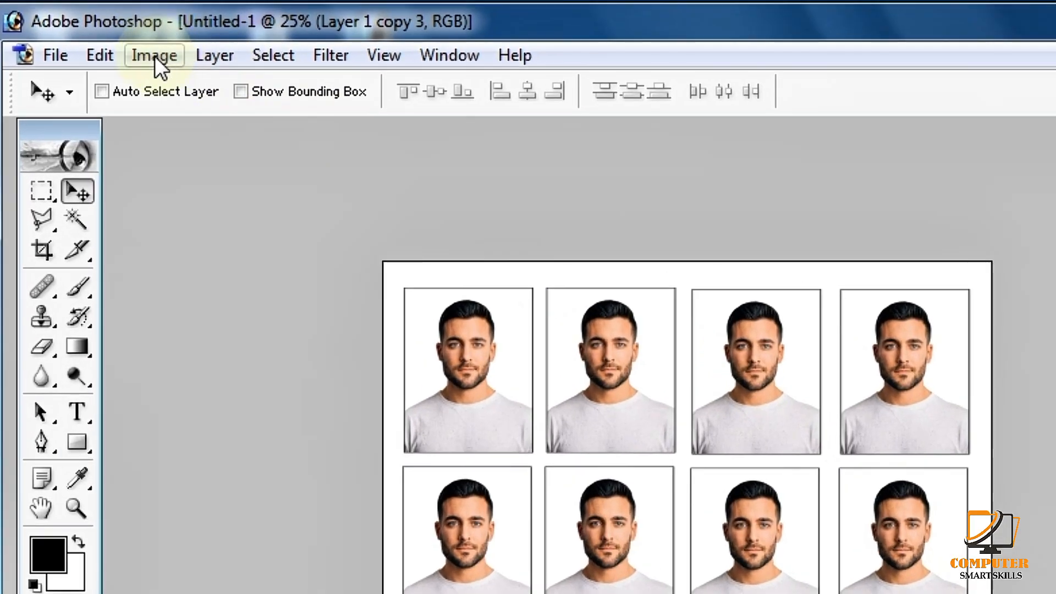
Add a Curves adjustment layer above the photos and slightly lift the RGB curve's midpoint to input 124, output 134.
click(154, 55)
click(207, 54)
click(212, 55)
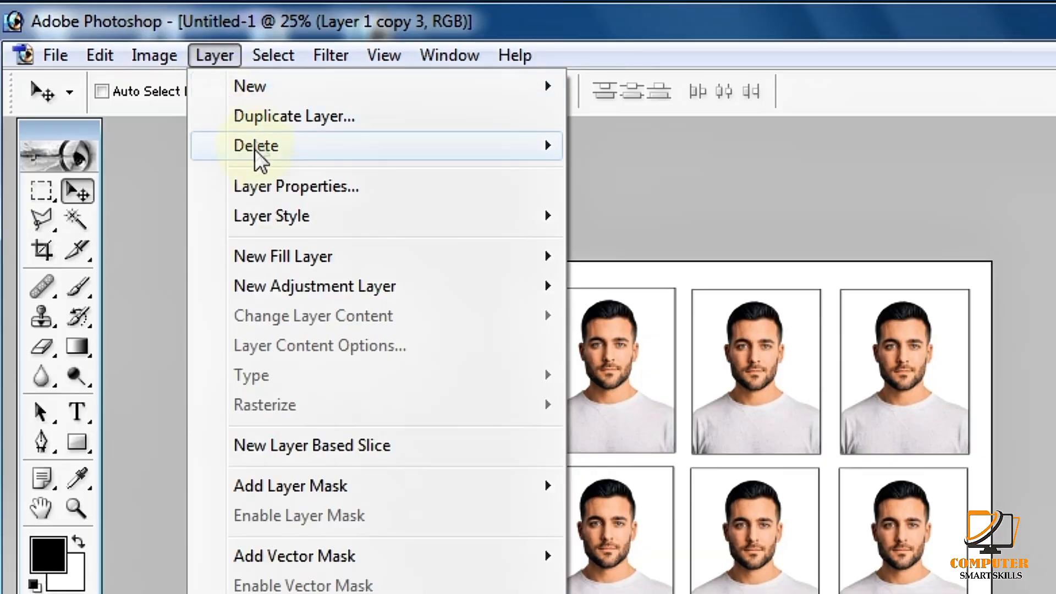
mouse_move(288, 277)
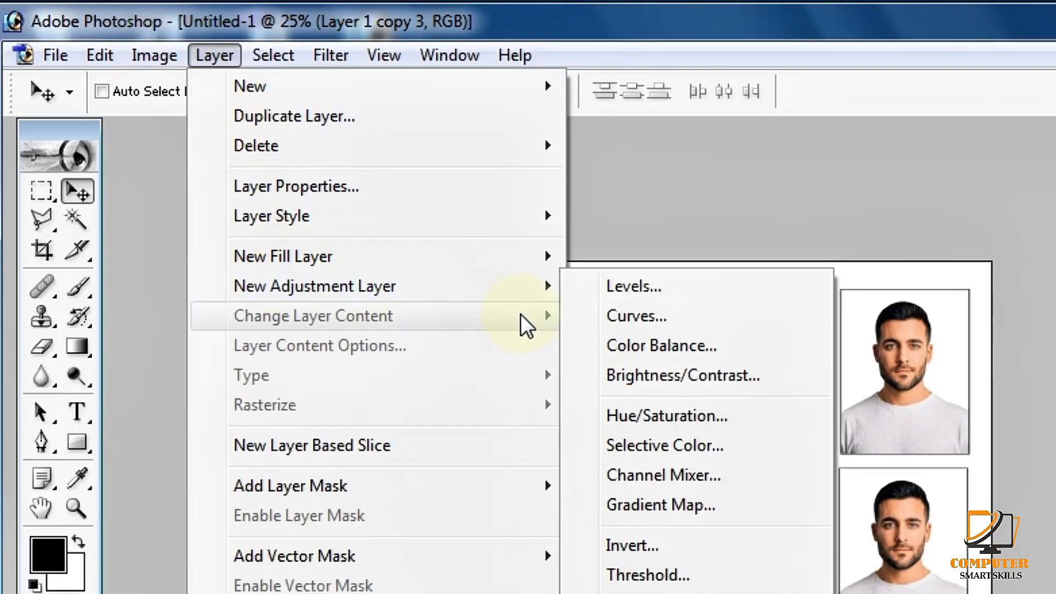
click(603, 321)
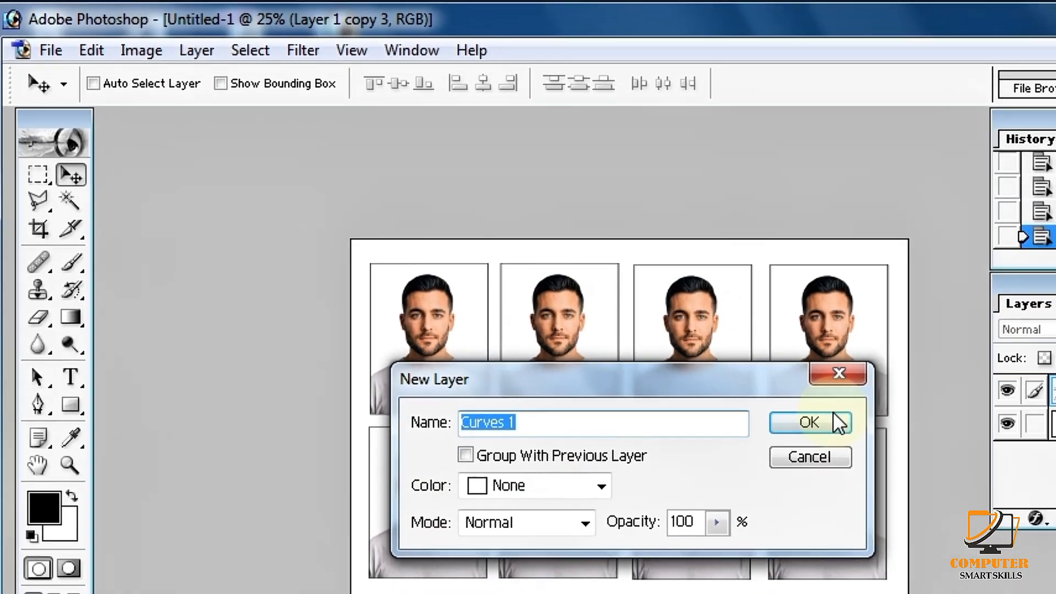
click(906, 460)
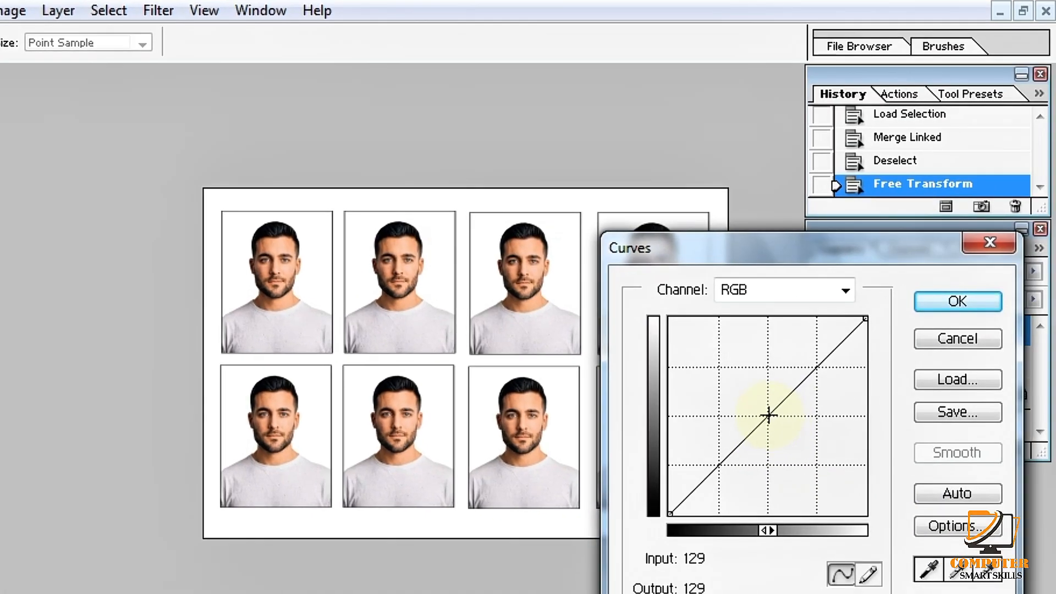
drag(769, 413, 765, 411)
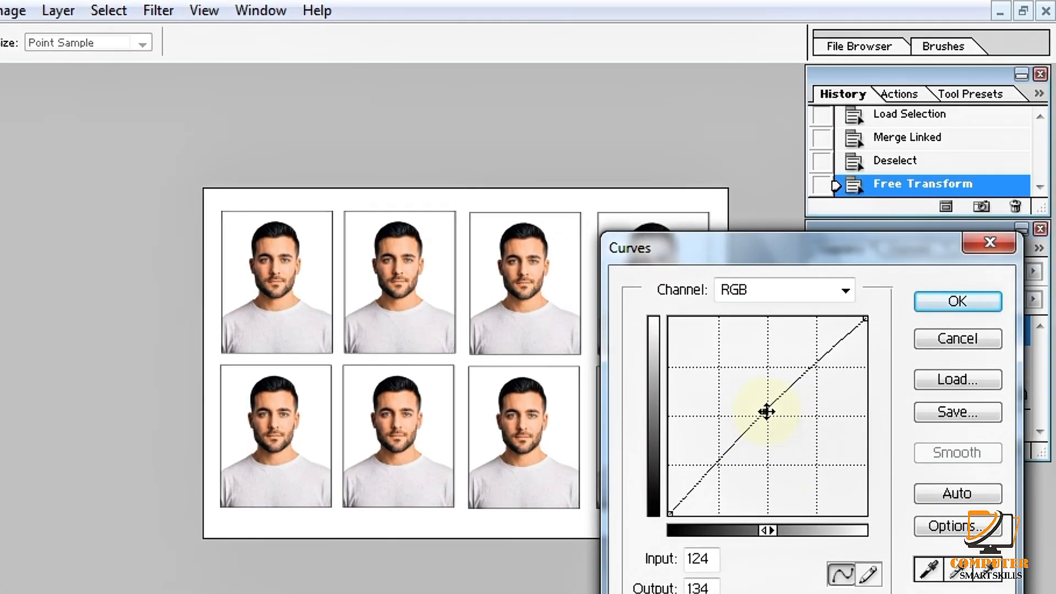
click(945, 303)
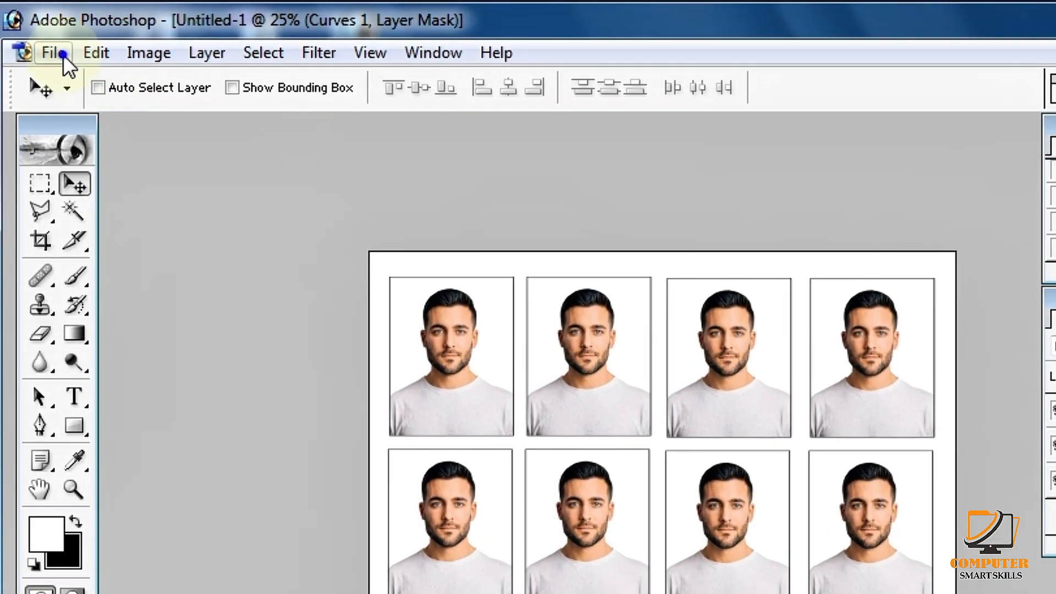
Save a JPEG copy of the sheet to the desktop as "passport size 8 photos" at maximum quality 12 with the Baseline ("Standard") format.
click(37, 42)
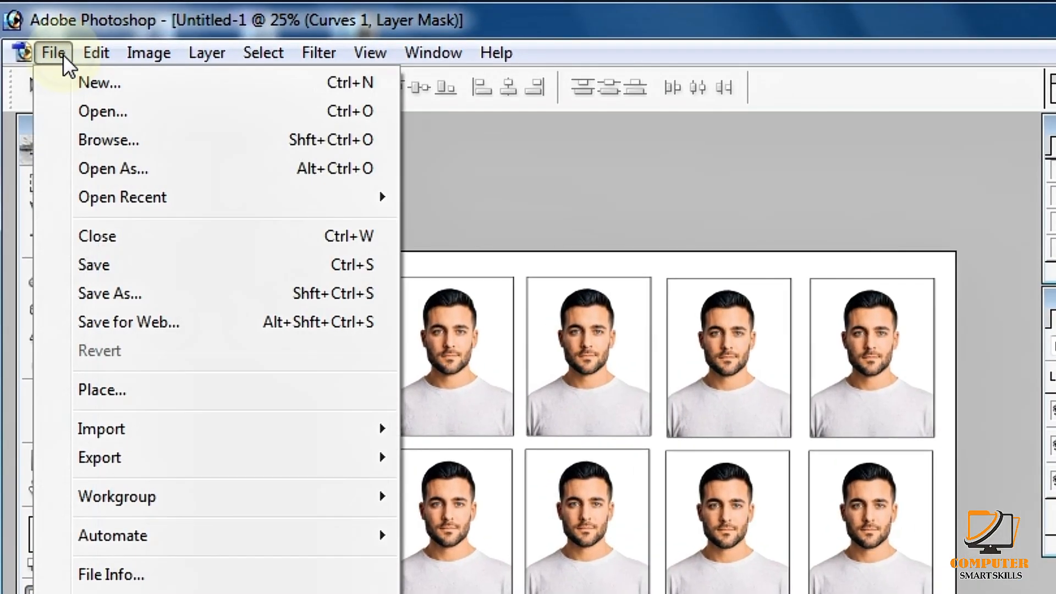
click(112, 291)
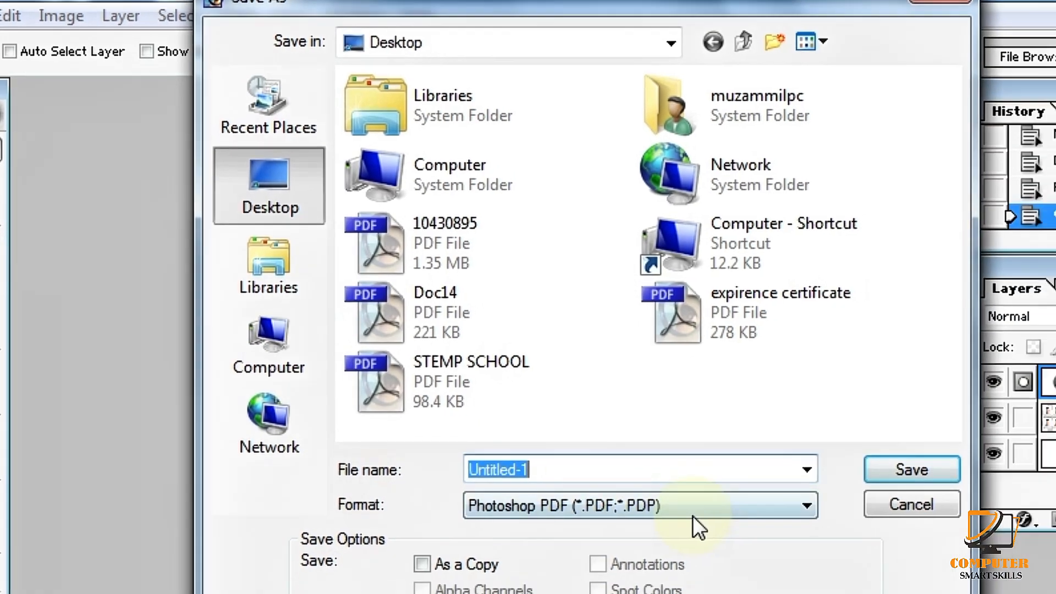
click(768, 507)
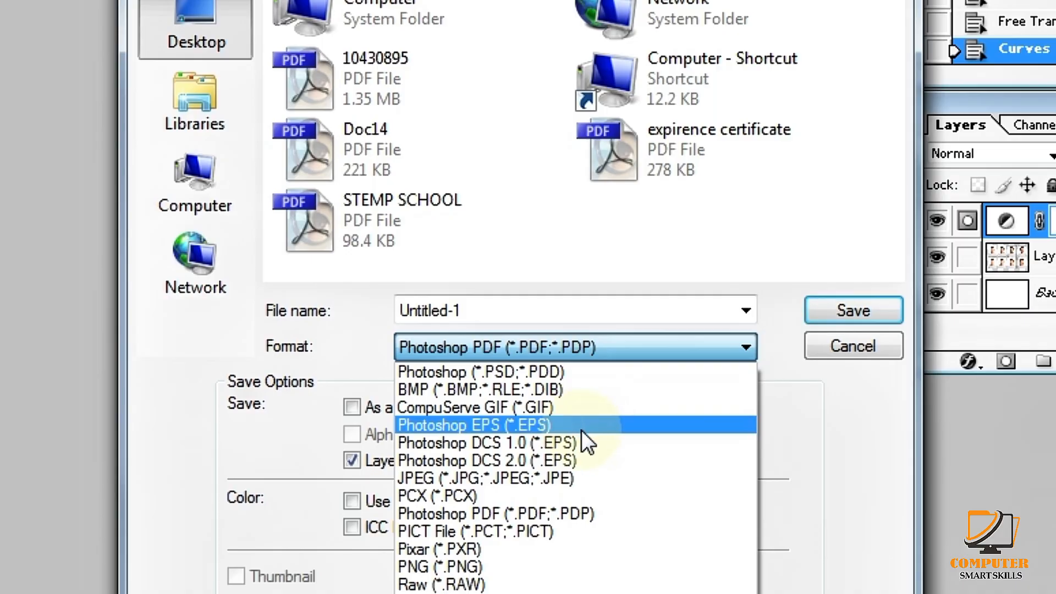
click(577, 475)
click(556, 311)
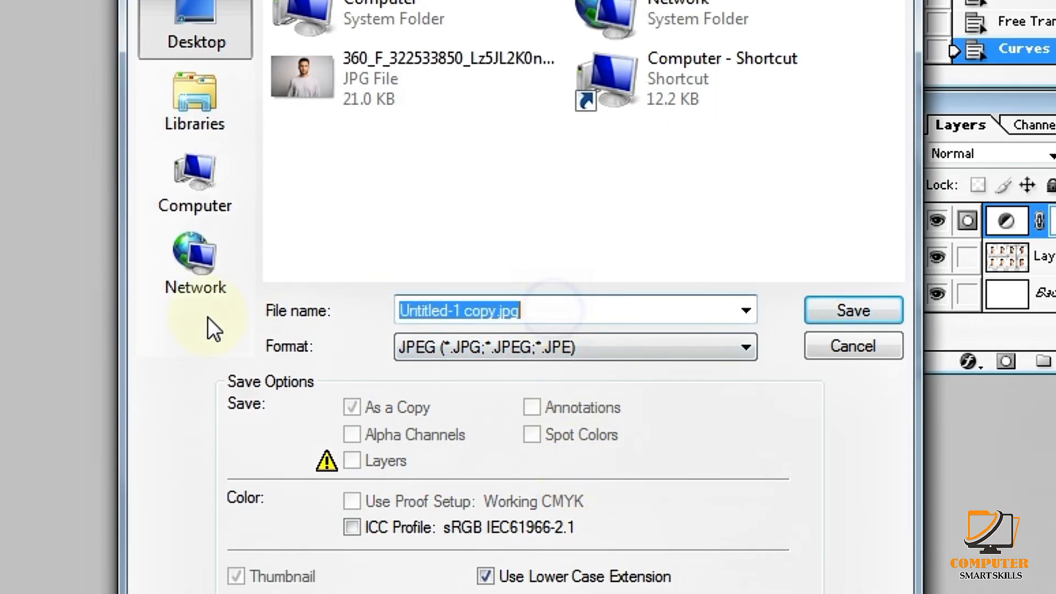
key(BackSpace)
text(passport size 8 photos)
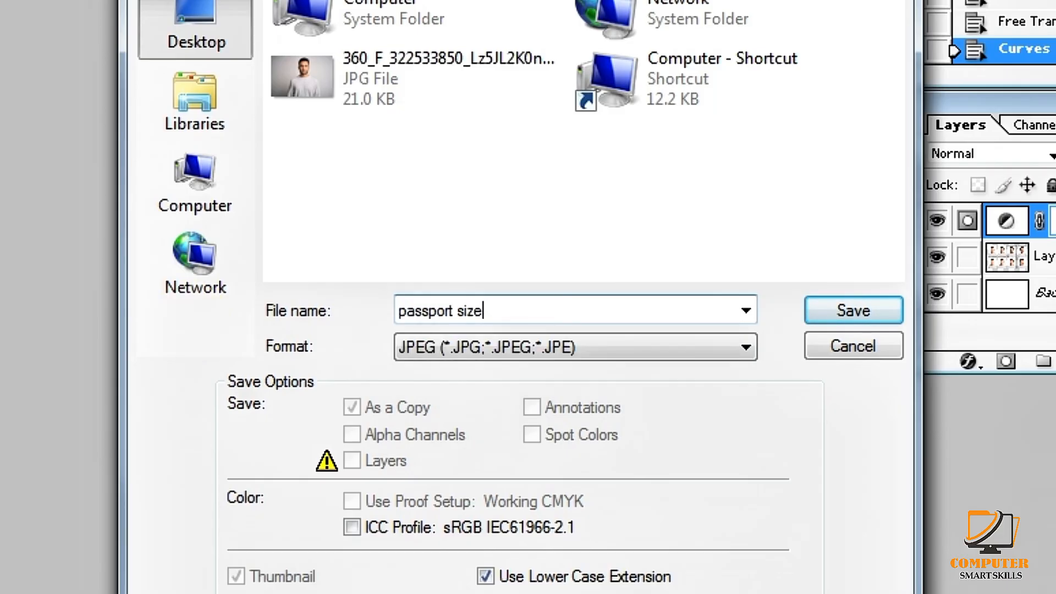
click(819, 319)
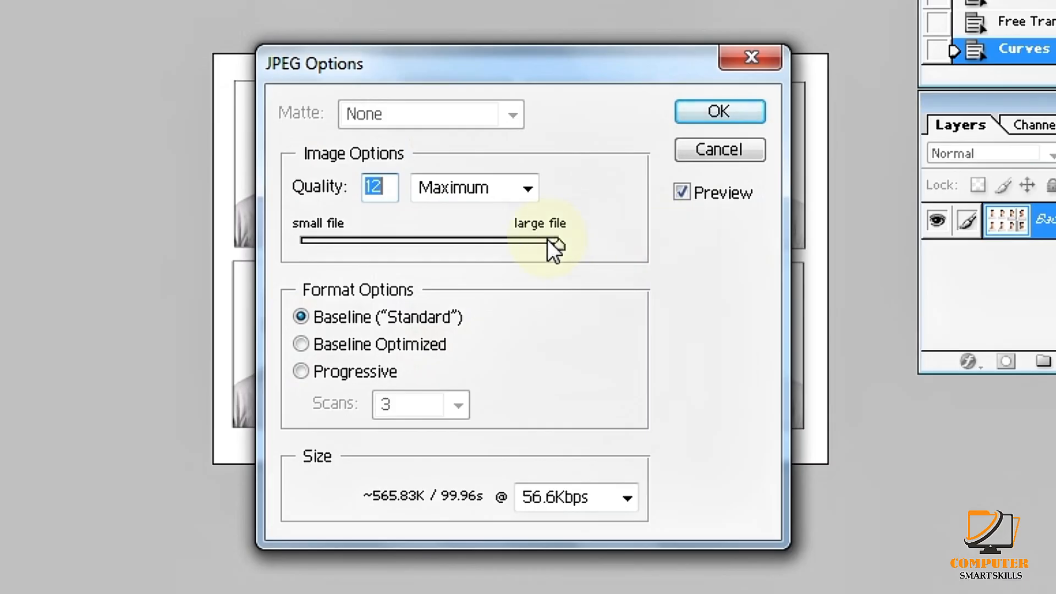
click(556, 242)
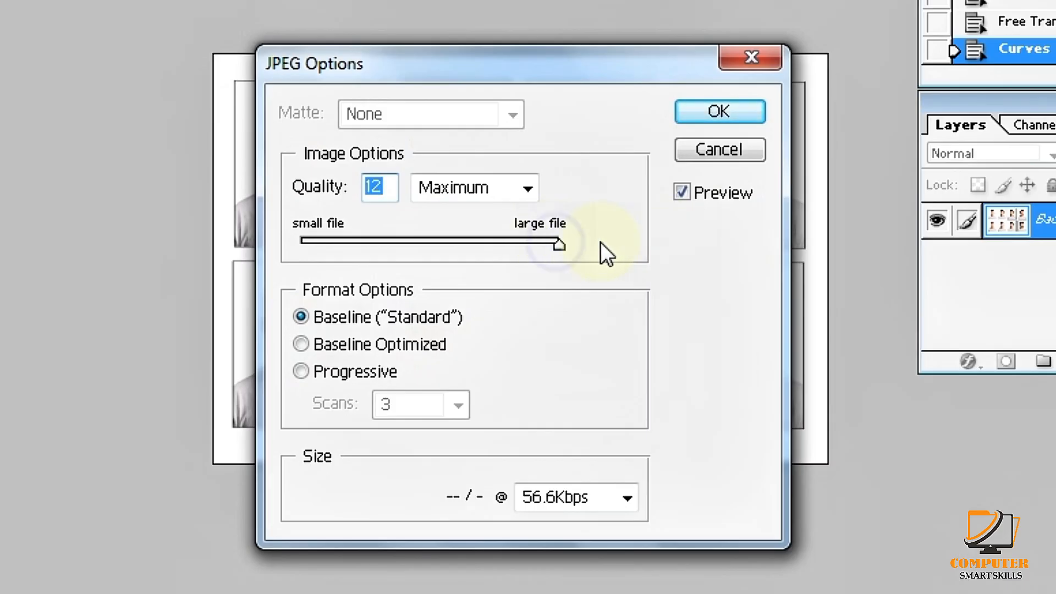
click(715, 112)
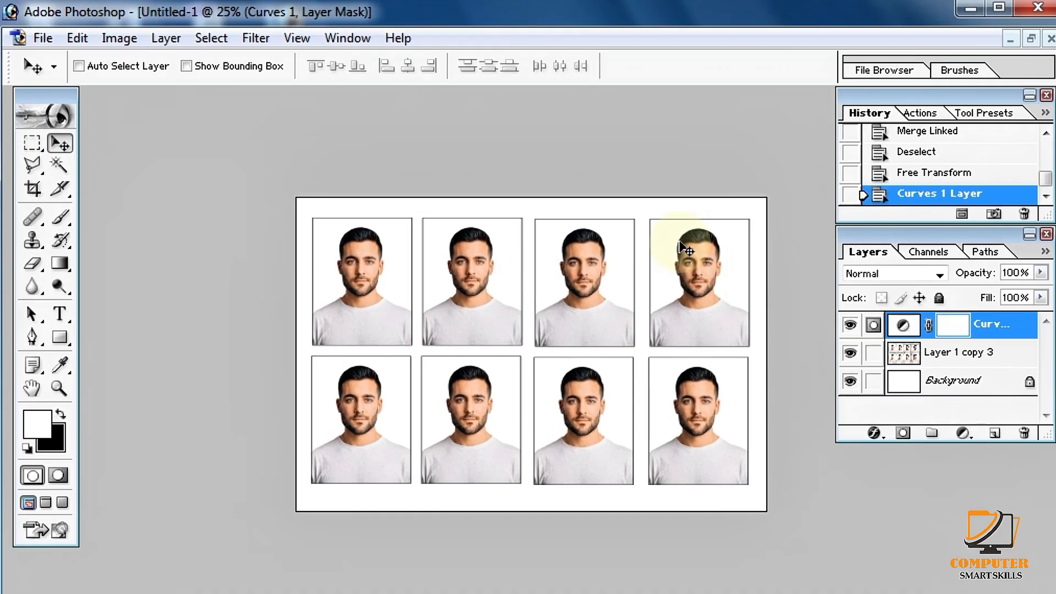